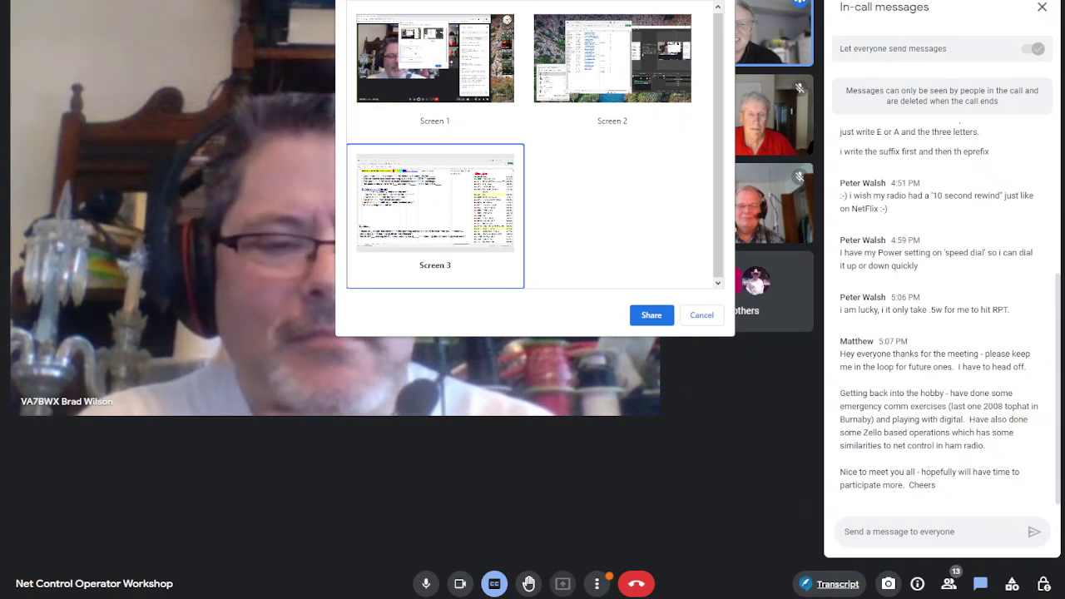
Share Screen 3 with the meeting and examine the roll-call spreadsheet through to the stations that checked in more than two years ago.
key(Escape)
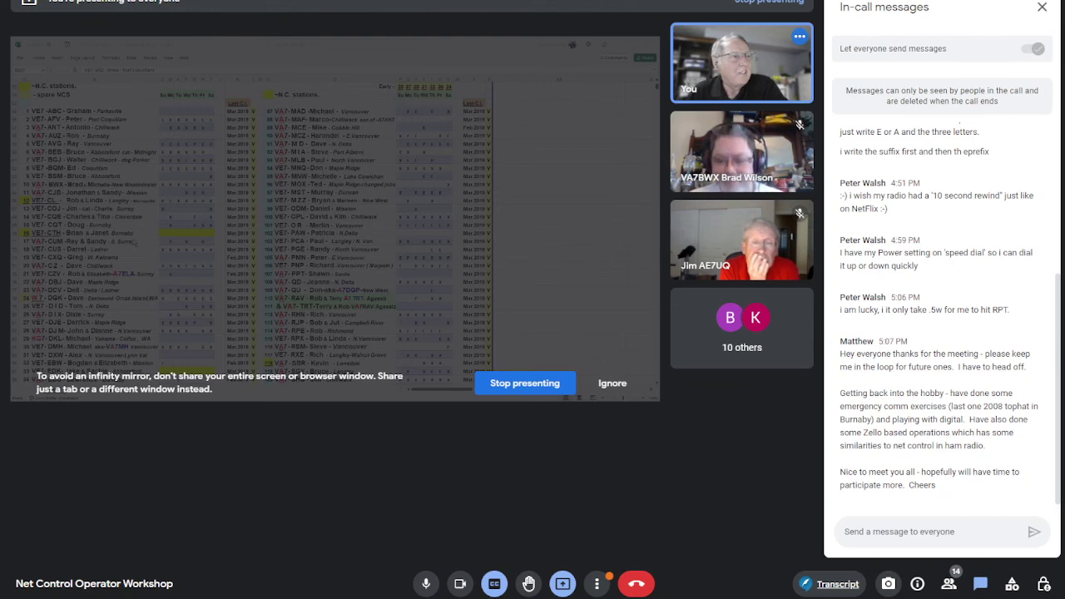
scroll(250, 217, down, 1)
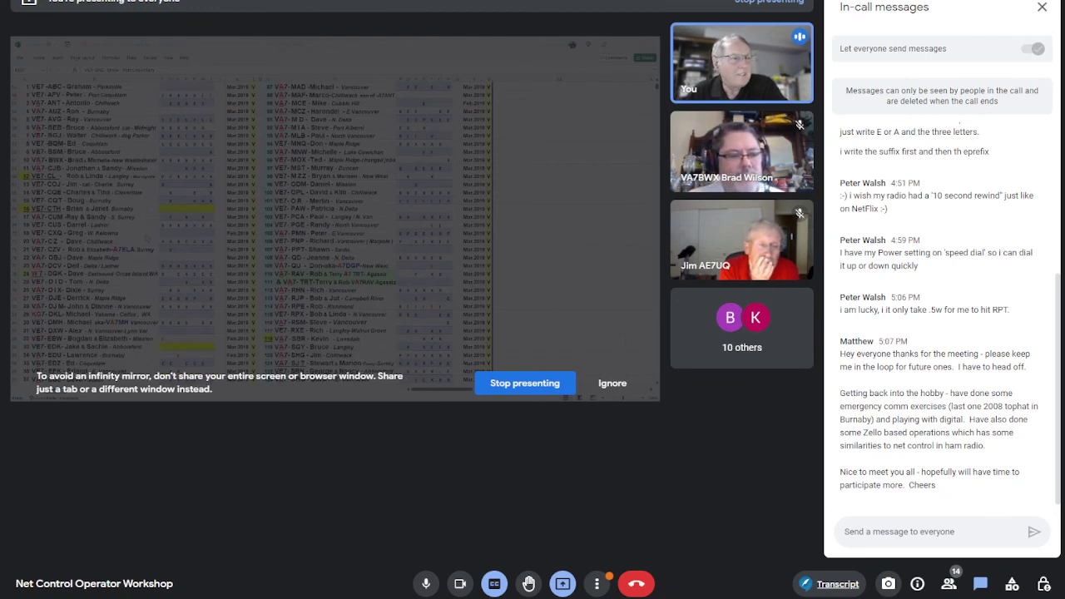
scroll(237, 233, down, 6)
scroll(333, 233, down, 12)
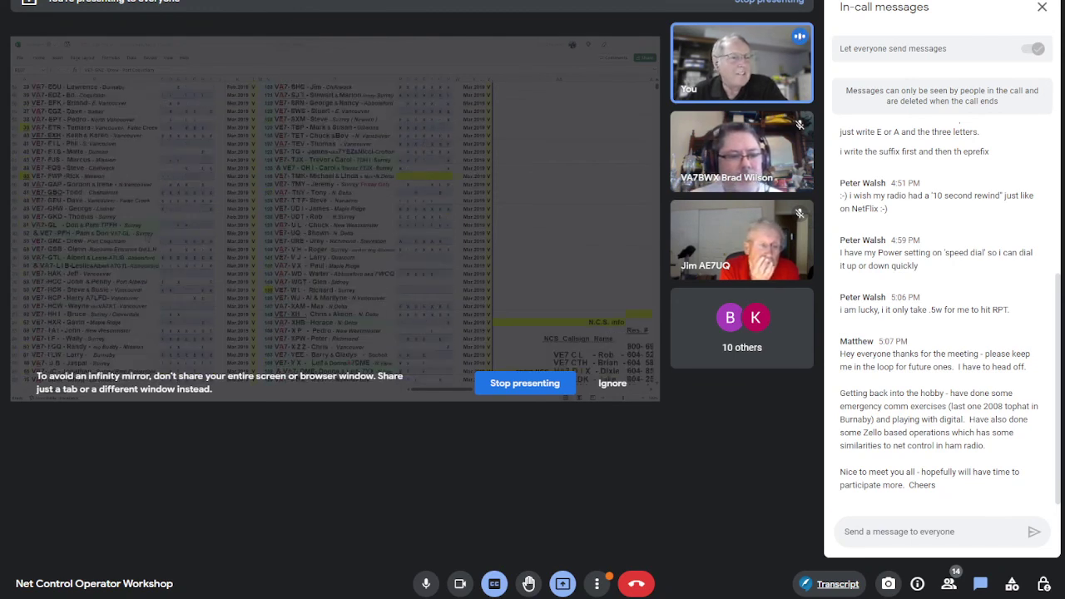
scroll(332, 216, up, 7)
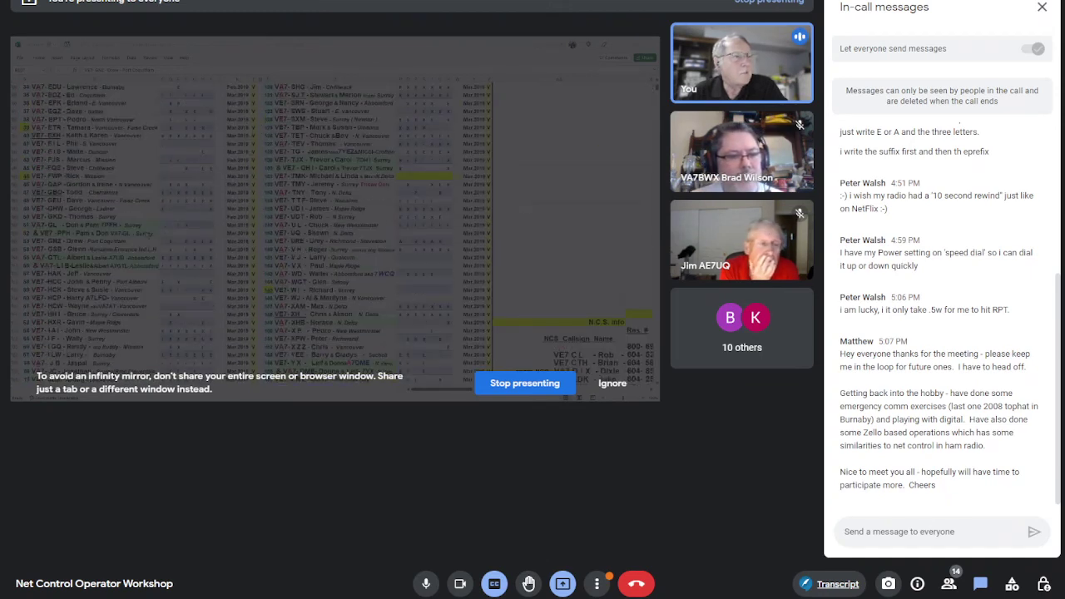
scroll(250, 225, up, 8)
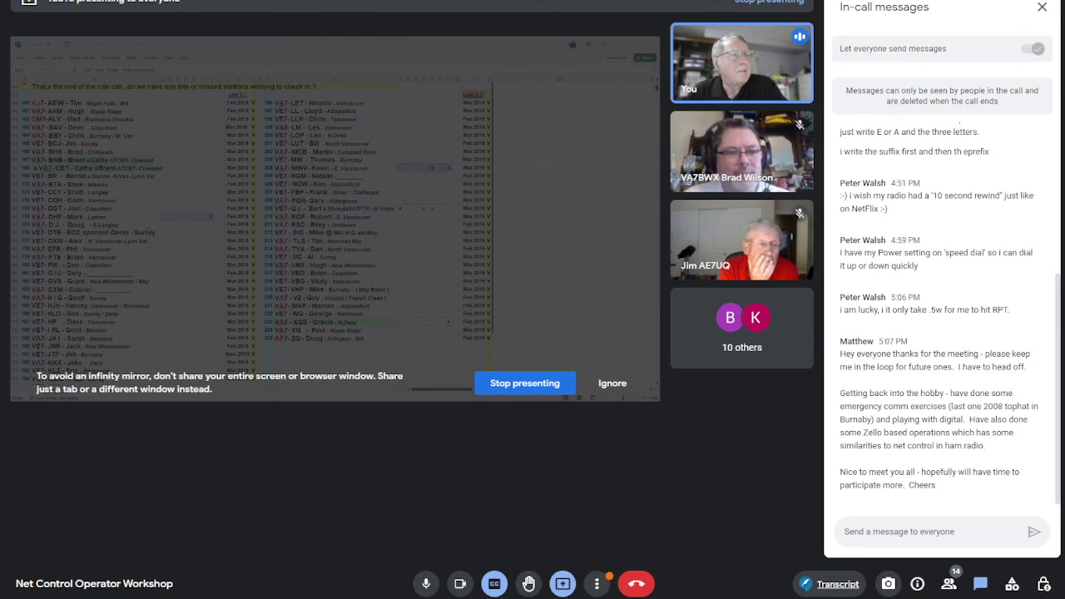
scroll(249, 233, down, 1)
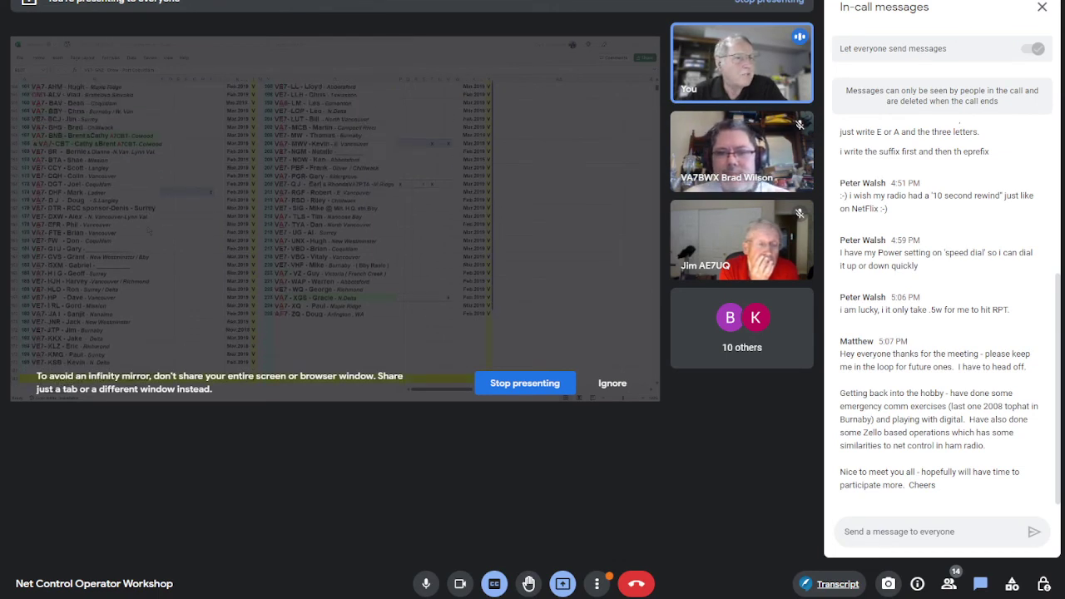
scroll(250, 233, down, 10)
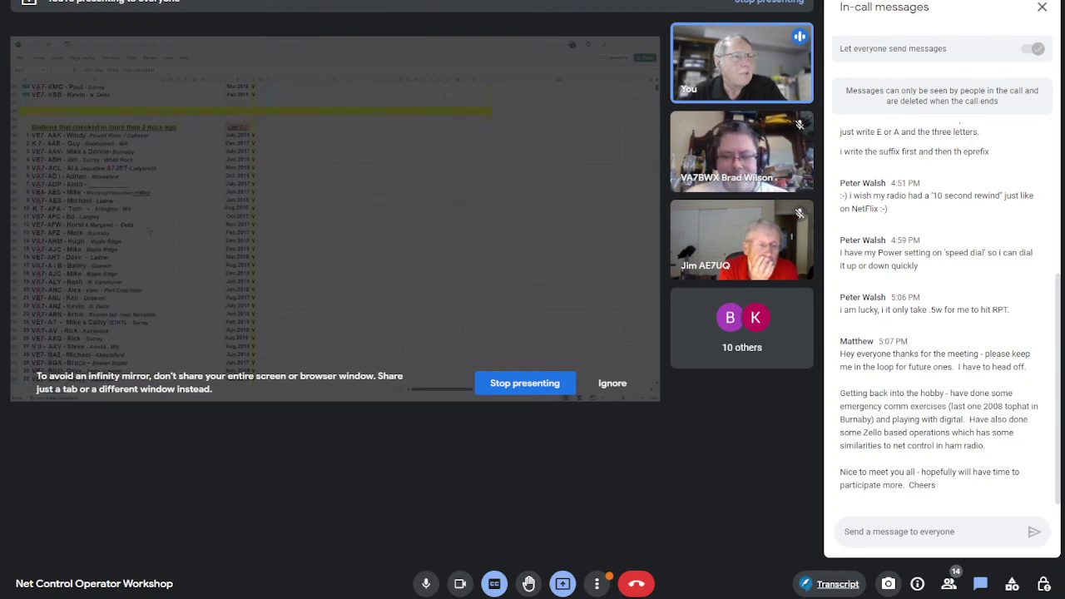
scroll(250, 233, down, 1)
scroll(250, 233, down, 9)
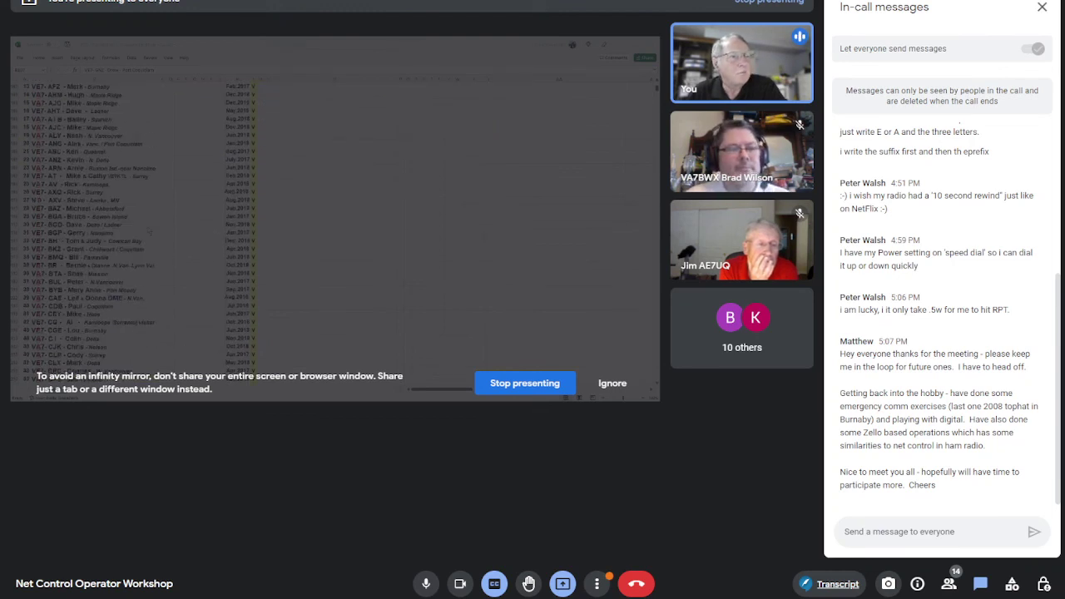
scroll(250, 233, down, 10)
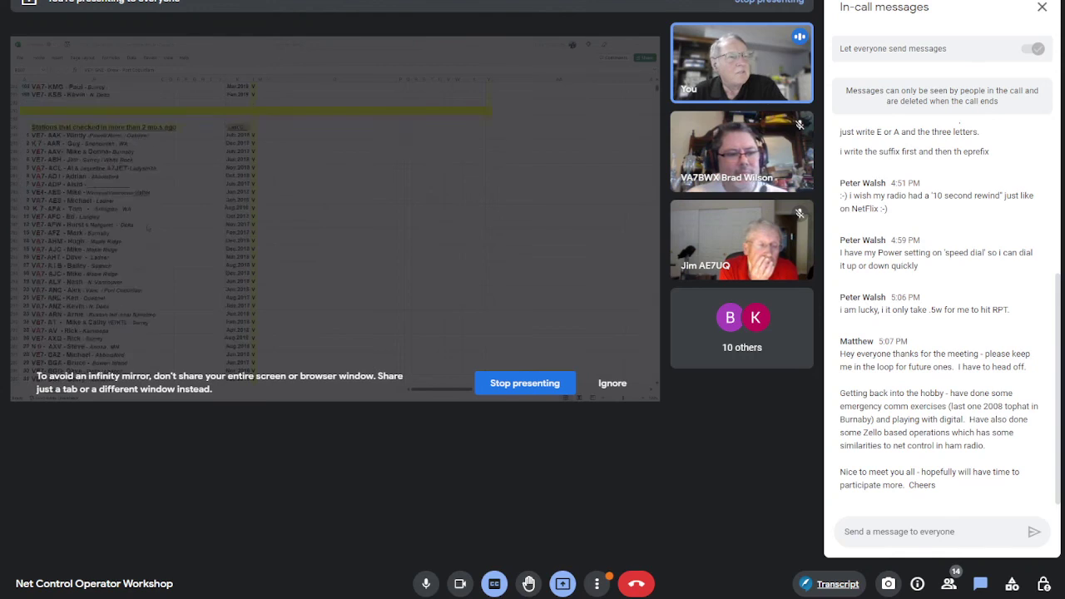
Review the roll-call spreadsheet again, covering the late check-in section, the N.C.S. info and the list of regular stations.
scroll(250, 233, down, 15)
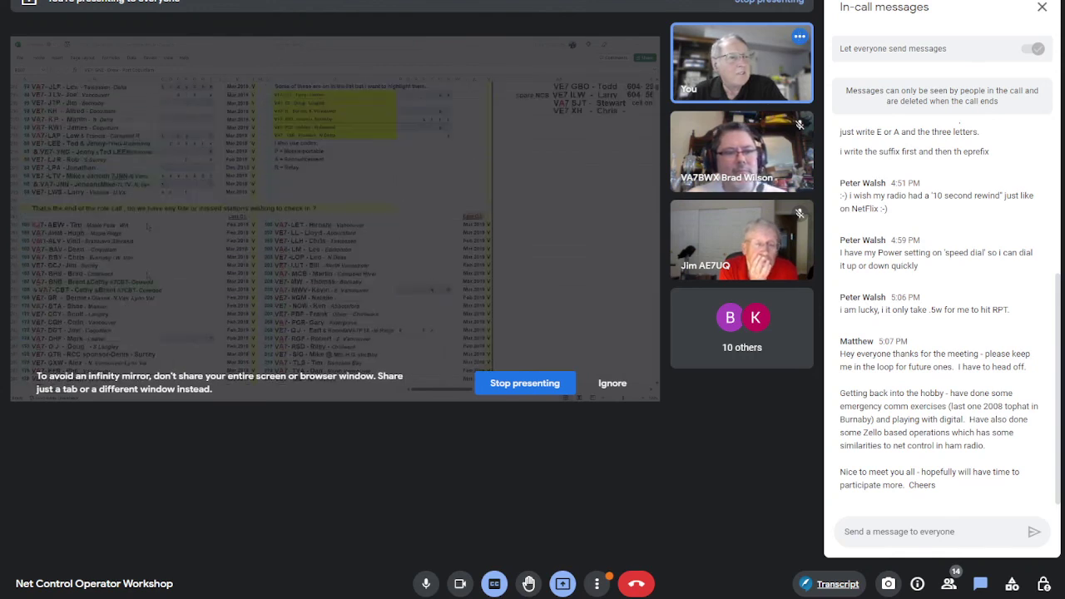
scroll(250, 233, up, 15)
scroll(249, 233, down, 5)
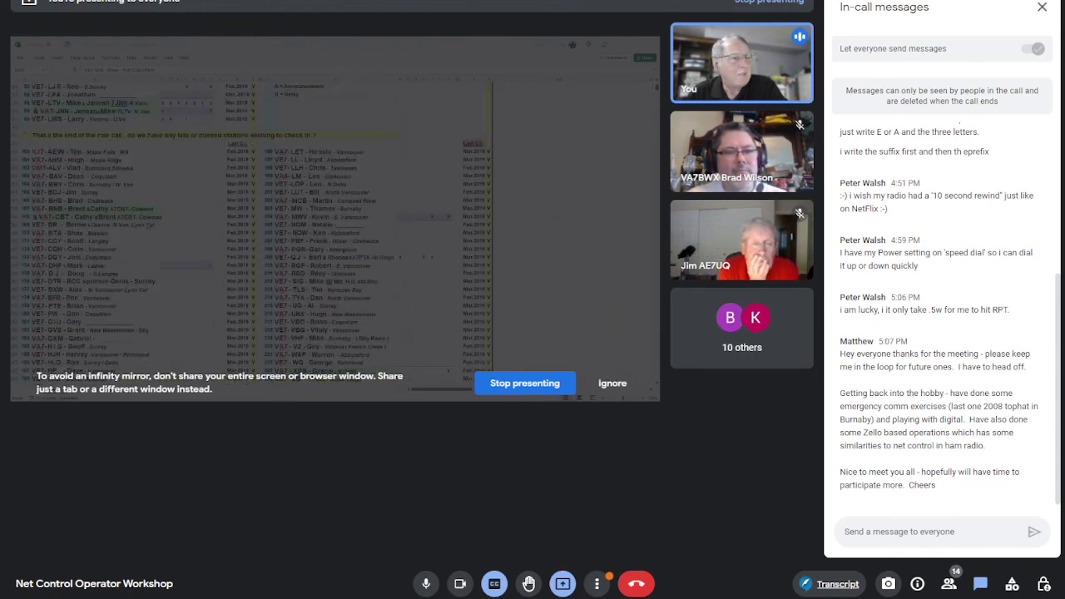
scroll(250, 233, down, 5)
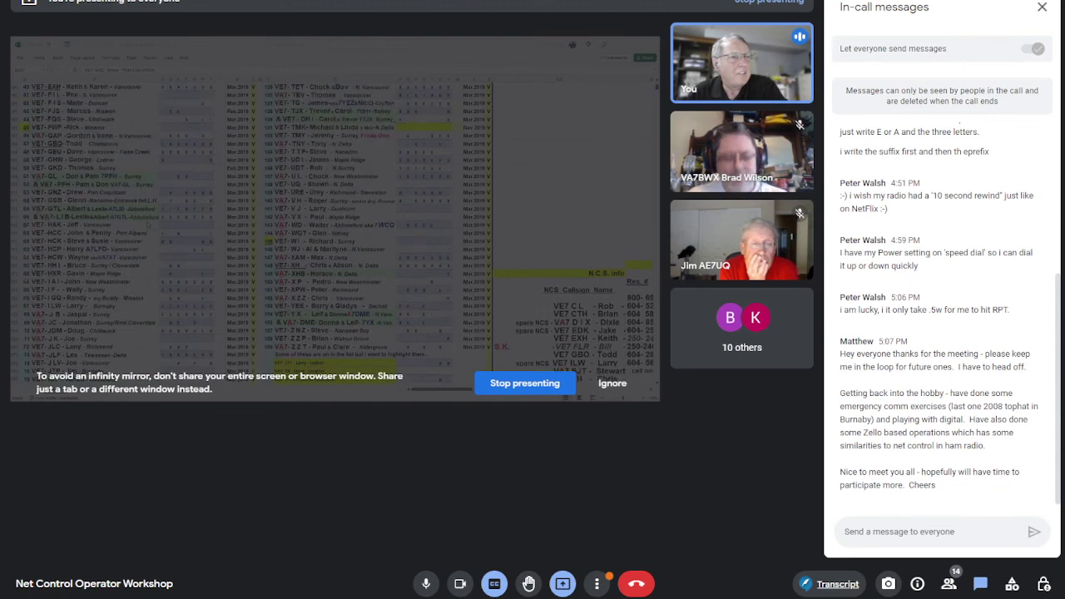
scroll(249, 233, up, 2)
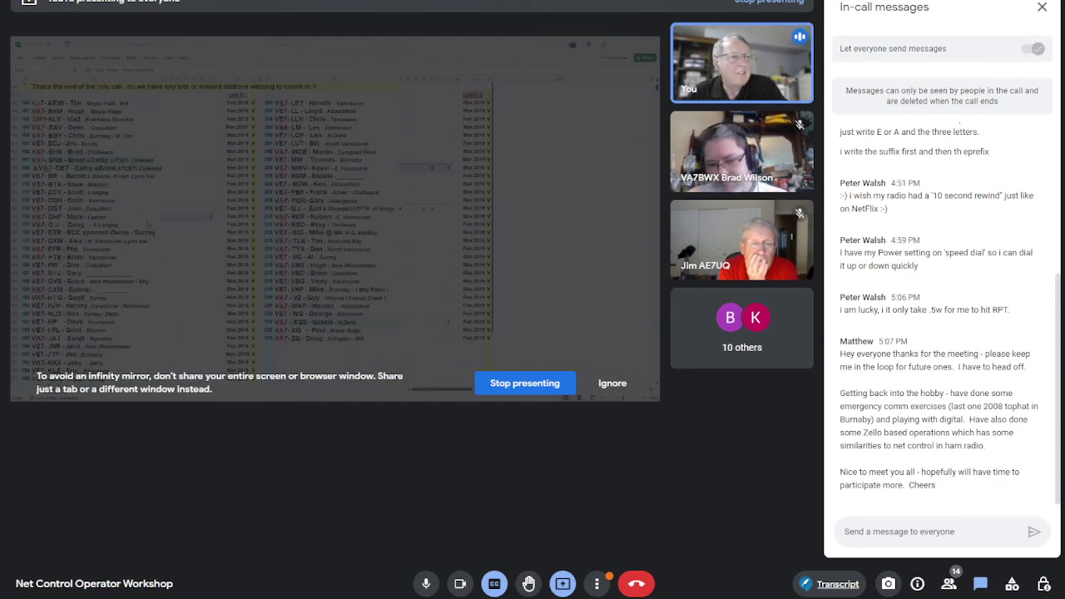
scroll(249, 233, down, 5)
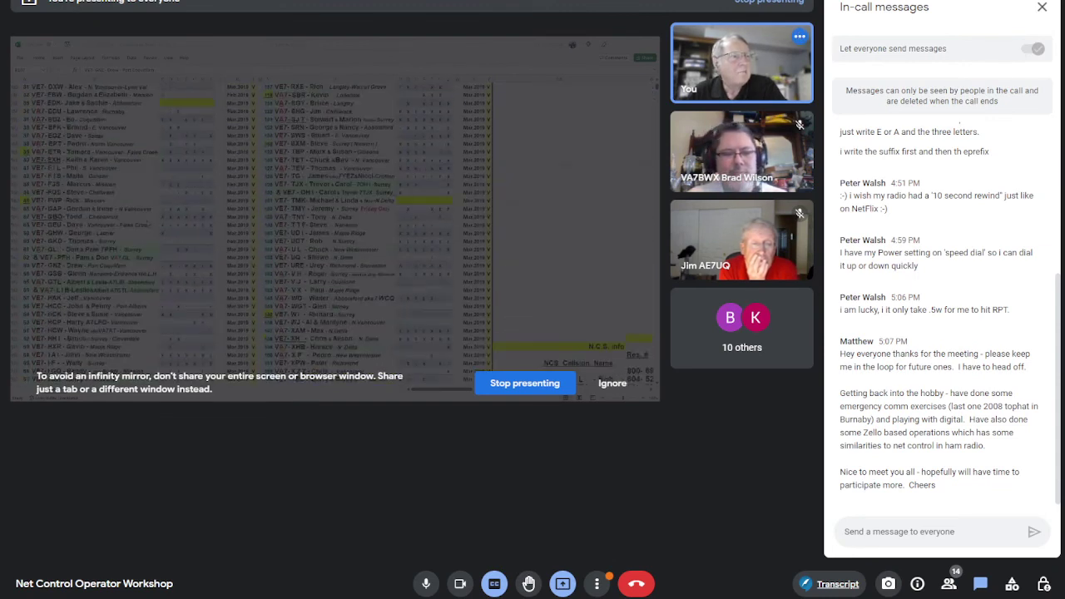
scroll(250, 233, up, 5)
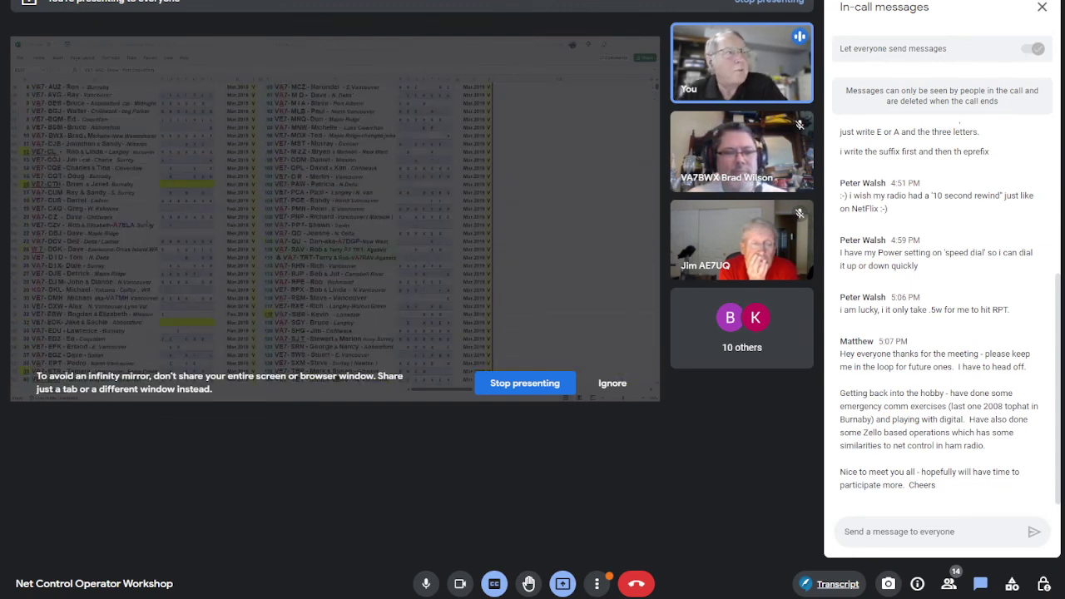
scroll(250, 233, down, 1)
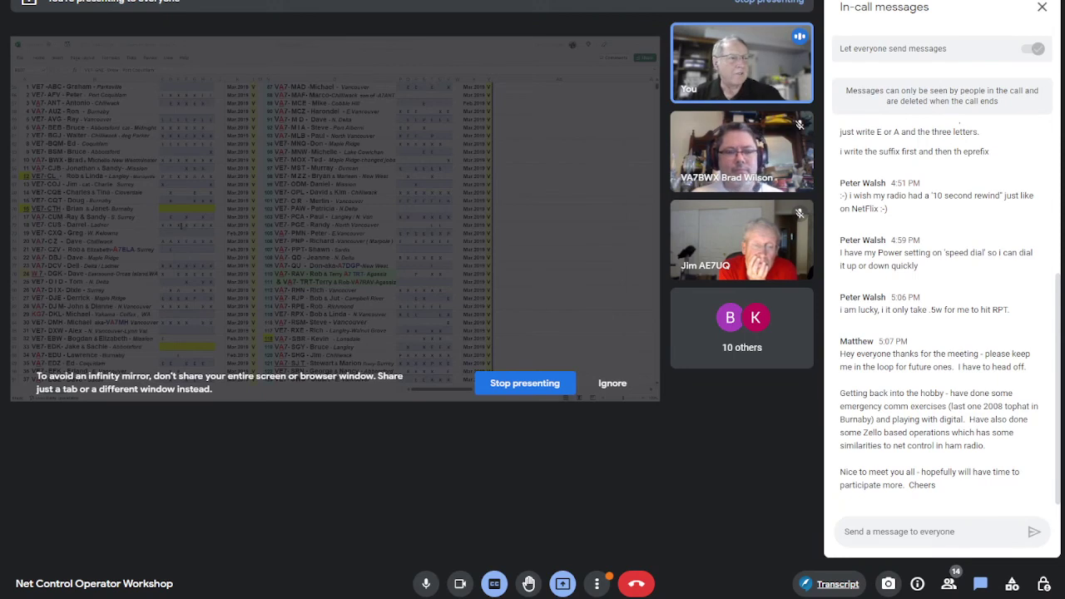
scroll(214, 233, down, 2)
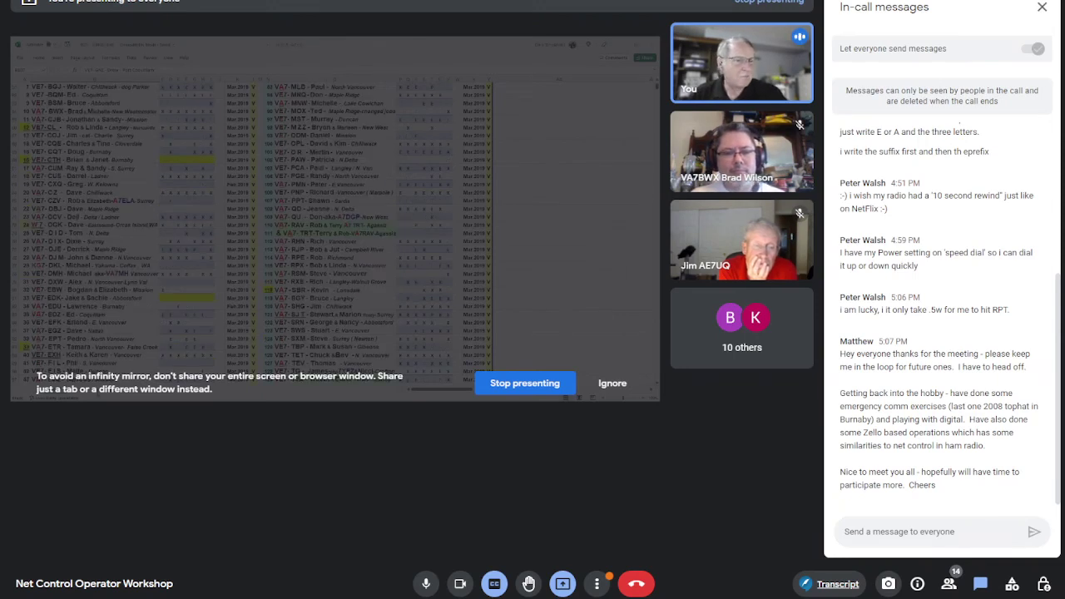
Display the sheet with the total quarterly check-ins and examine its yearly columns from 2018 back to 2015.
key(ctrl+Page_Down)
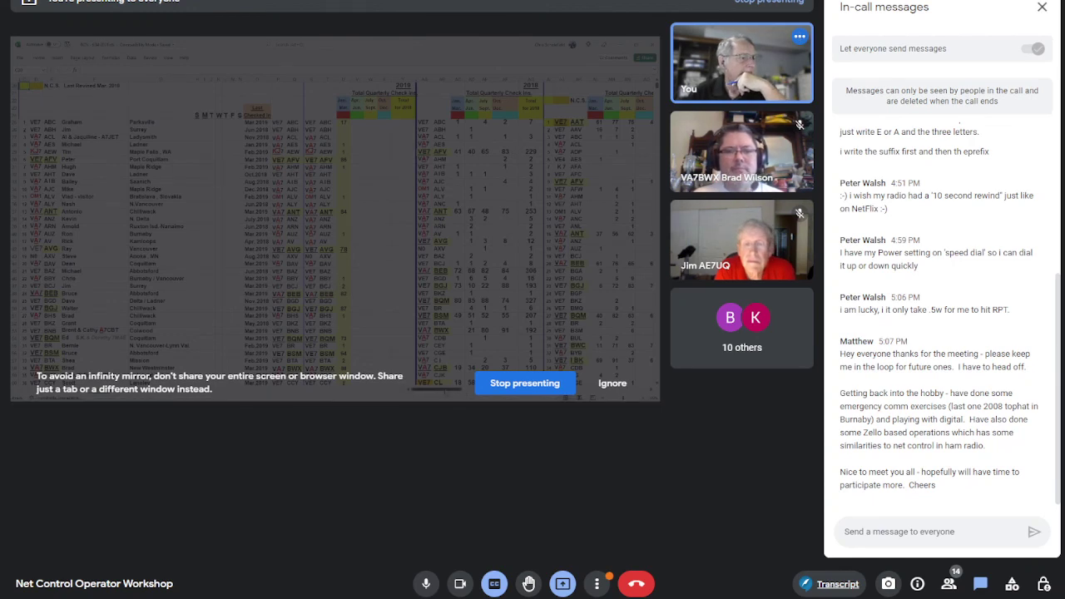
scroll(333, 225, right, 5)
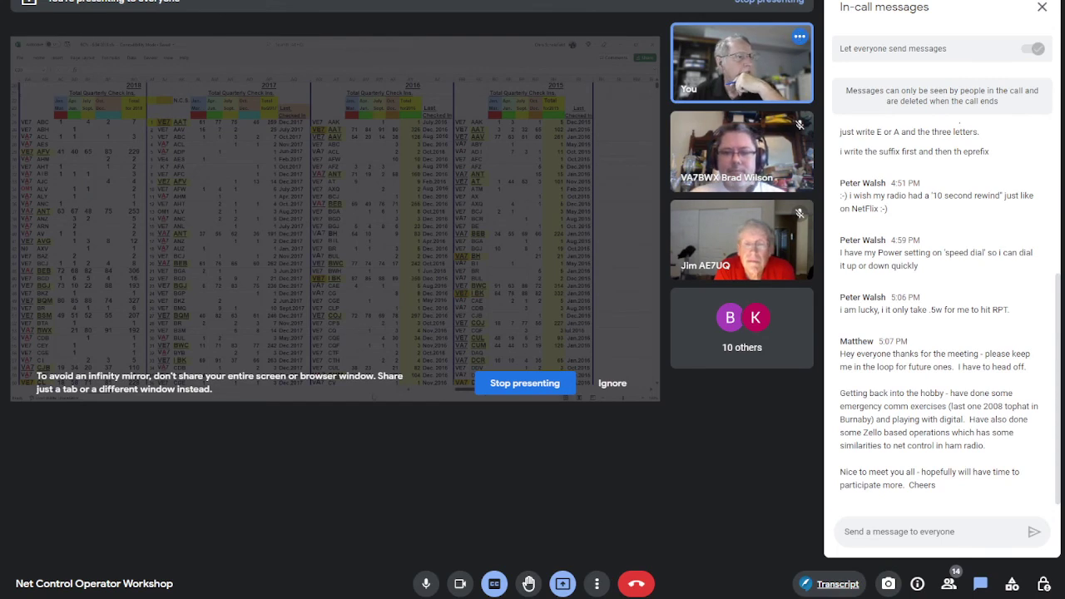
scroll(333, 225, left, 5)
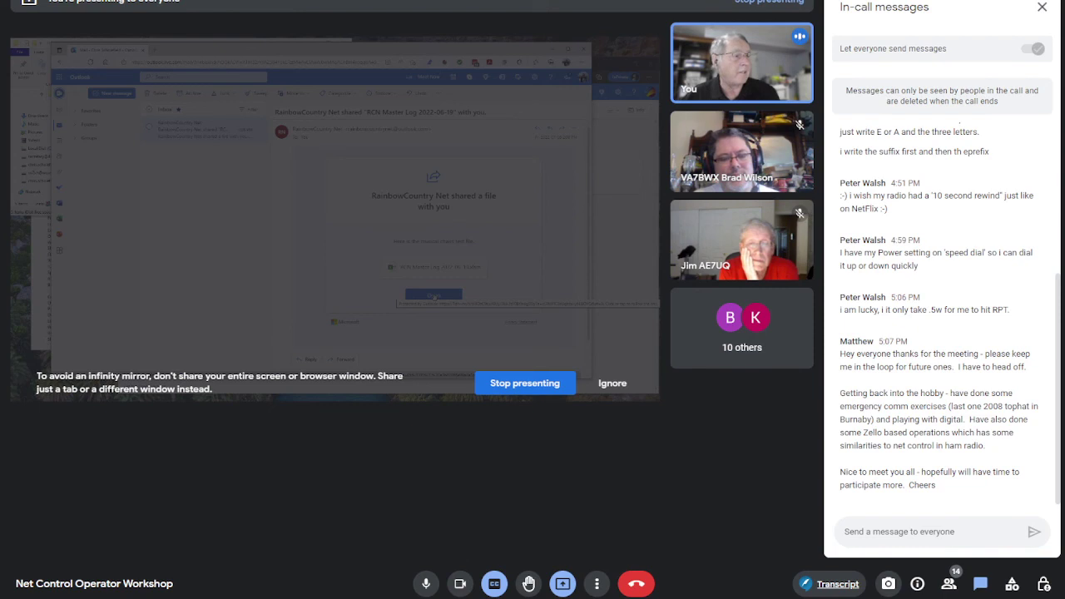
Open the shared RCN Master Log 2022-06-19 workbook from the Outlook email and select a cell in the check-in list's Comments column.
click(434, 295)
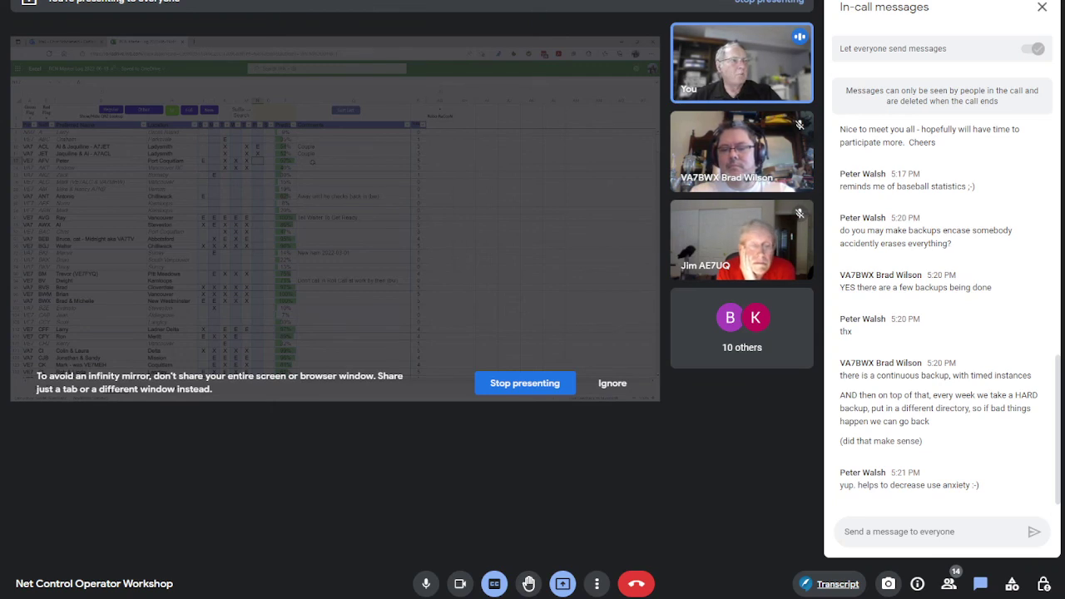
click(312, 161)
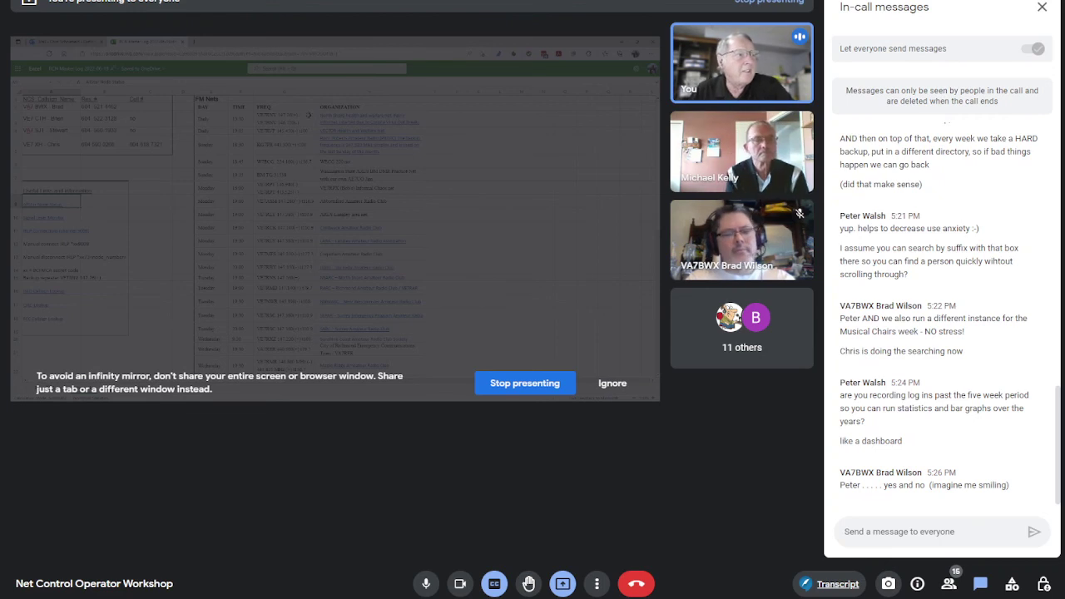
Look through the FM Nets schedule on the workbook's Information sheet.
scroll(212, 225, down, 4)
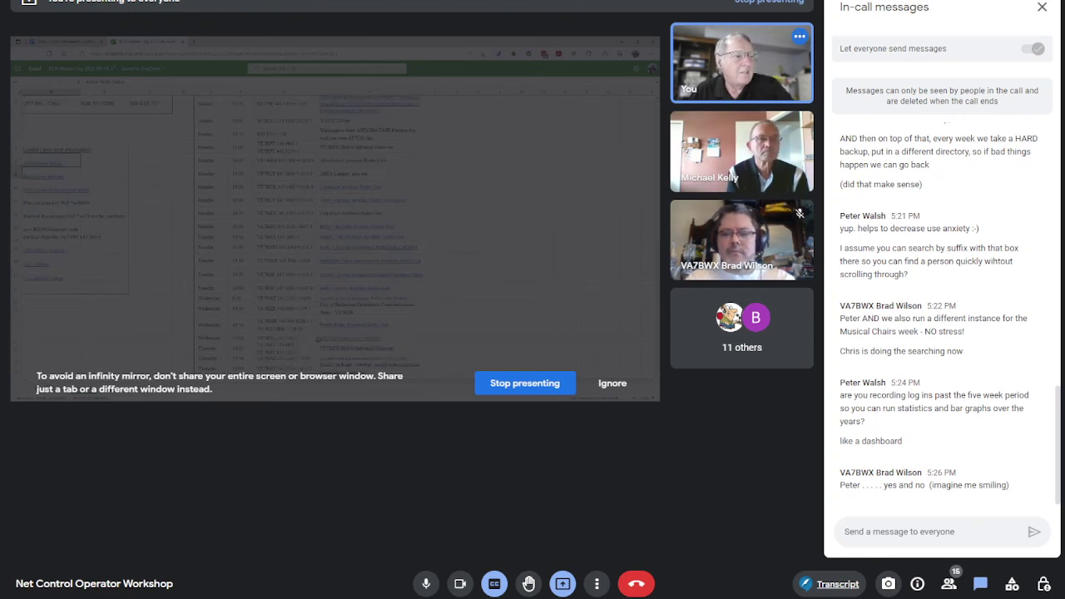
scroll(316, 337, up, 4)
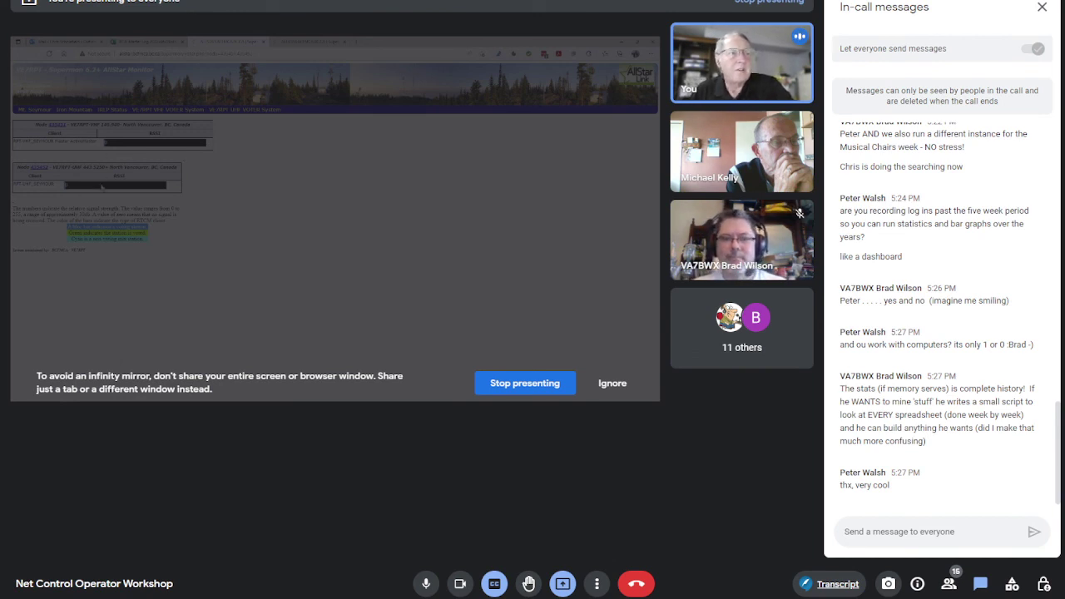
Switch from the AllStar monitor to the IRLP status page, examine the nodes connected to the reflector channels, and return to the workbook.
click(140, 41)
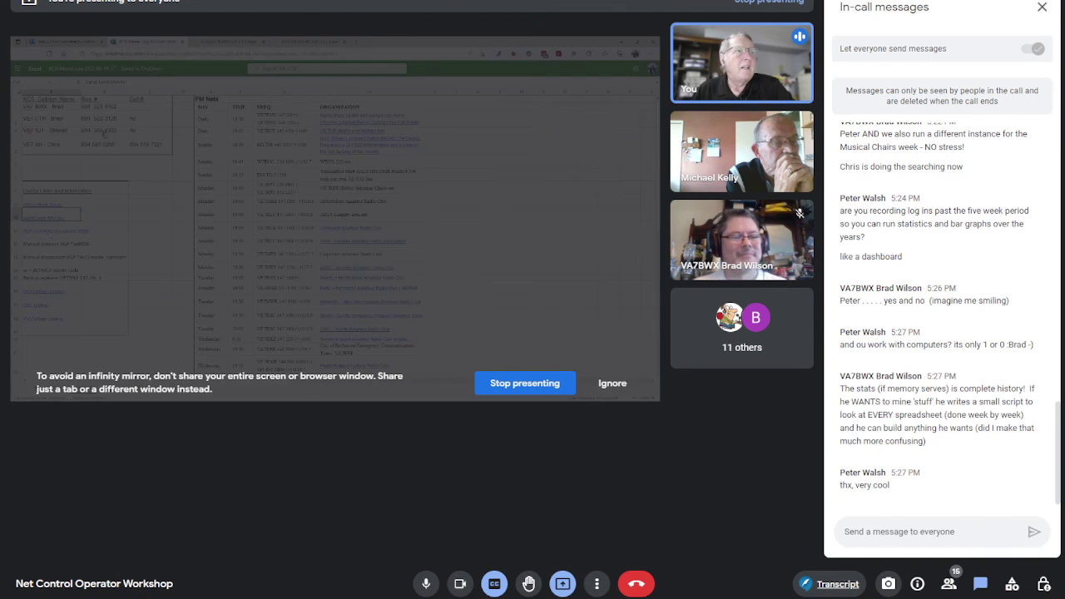
key(ctrl+Tab)
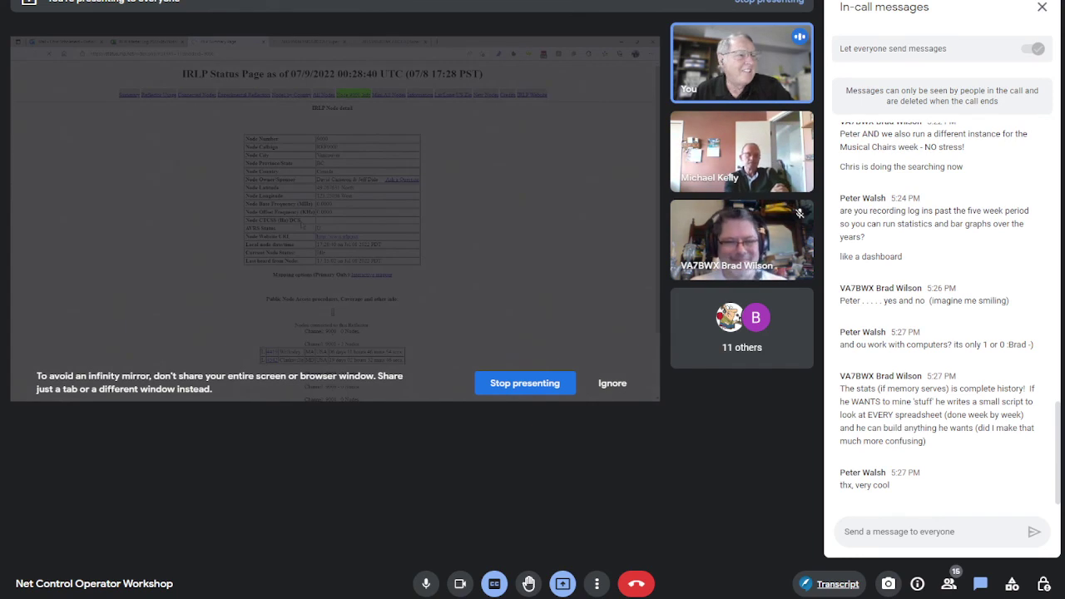
scroll(332, 225, down, 3)
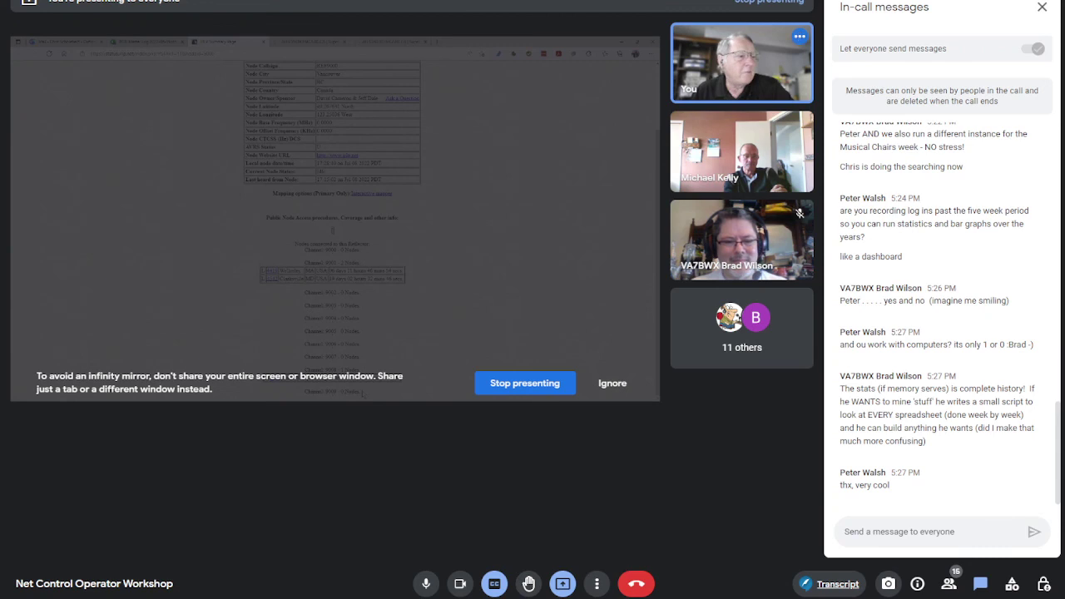
drag(358, 390, 318, 391)
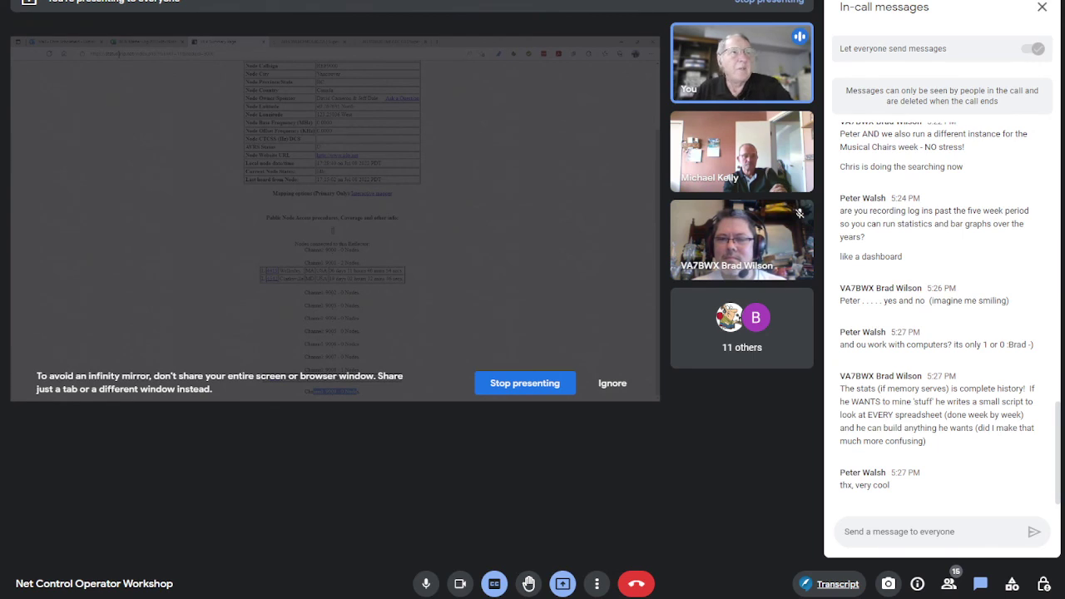
click(139, 43)
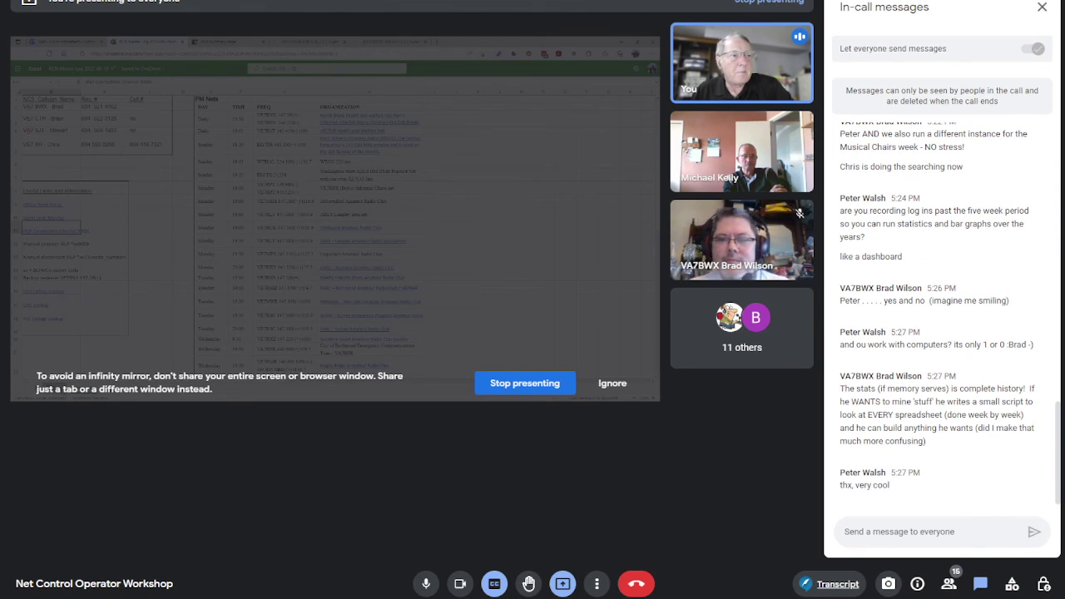
View the Checkins sheet, return to the Information sheet, and highlight the manual IRLP connect and disconnect entries and the backup repeater entry.
key(ctrl+Page_Down)
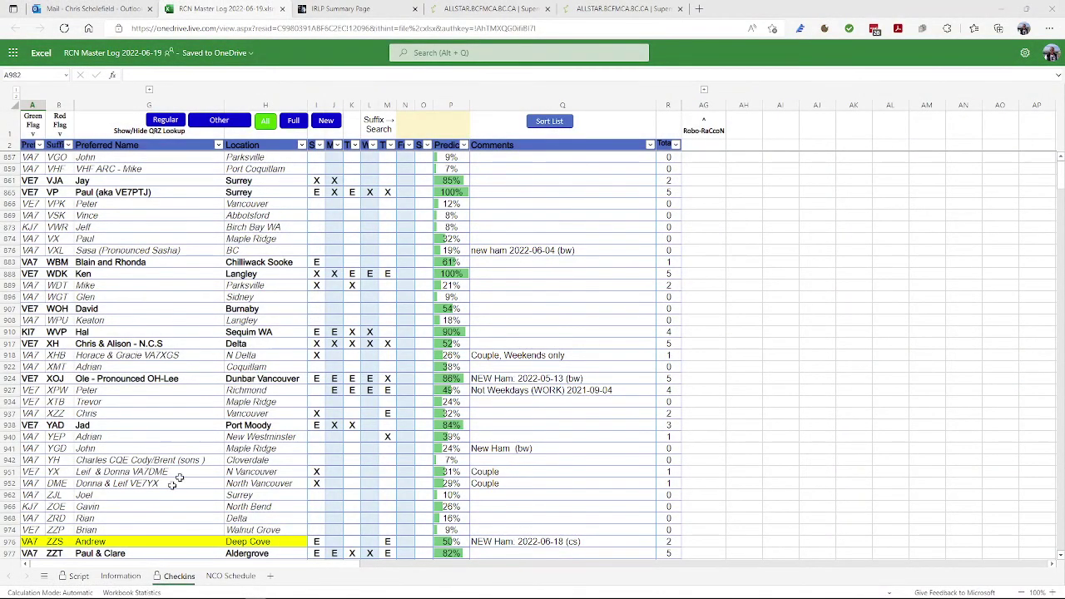
click(122, 576)
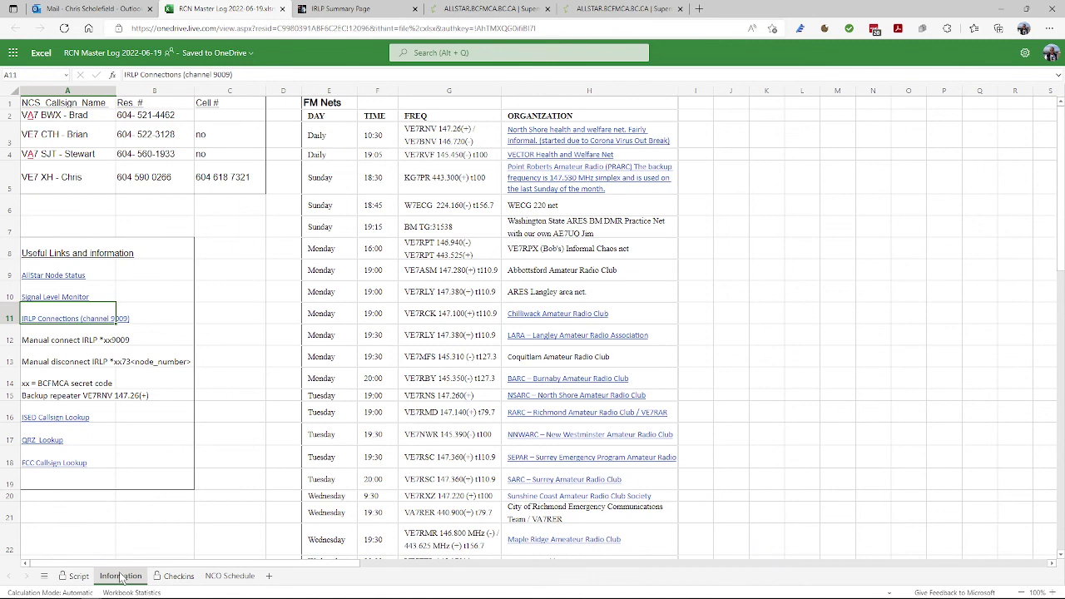
mouse_move(108, 592)
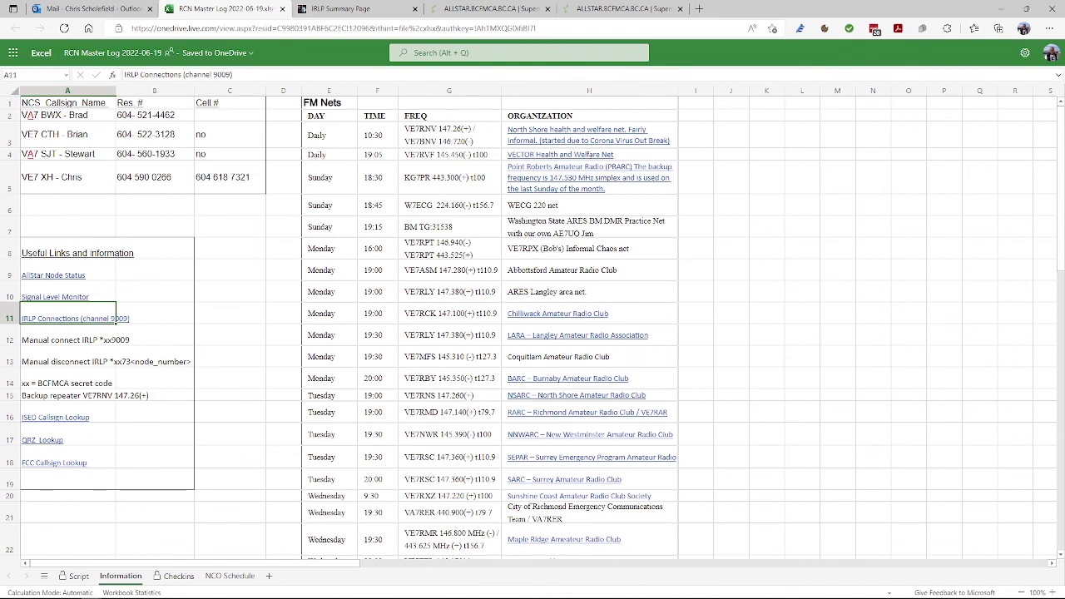
click(82, 341)
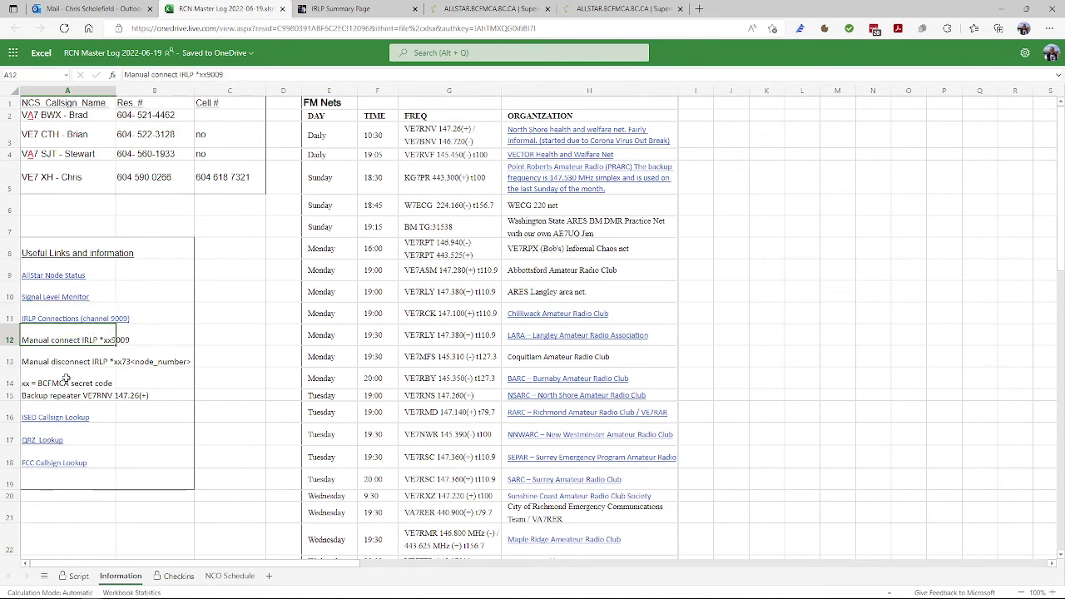
click(63, 361)
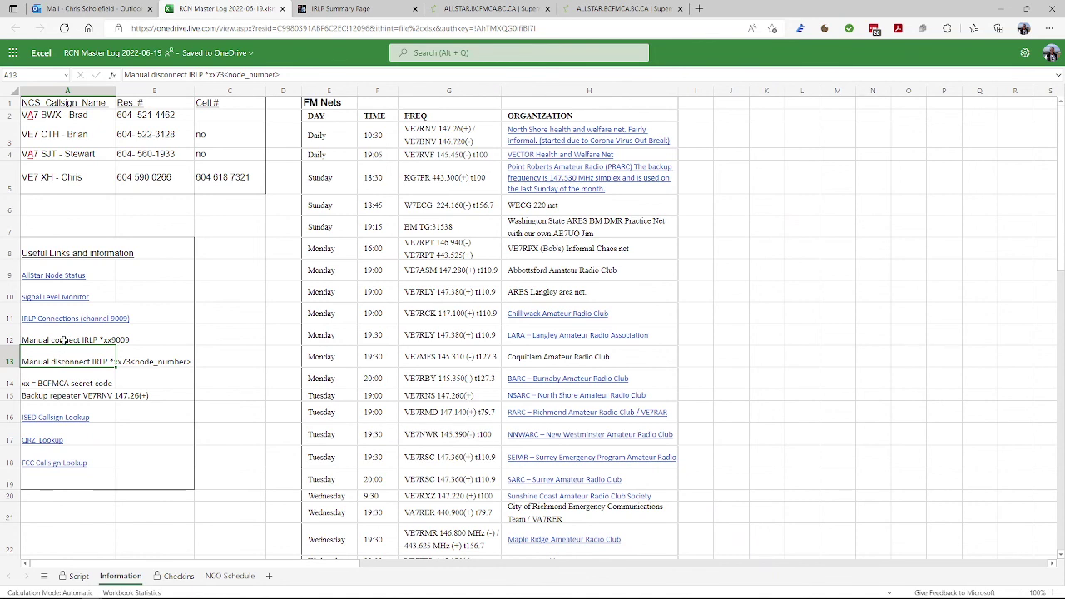
click(62, 340)
click(65, 361)
click(109, 342)
click(55, 361)
click(67, 396)
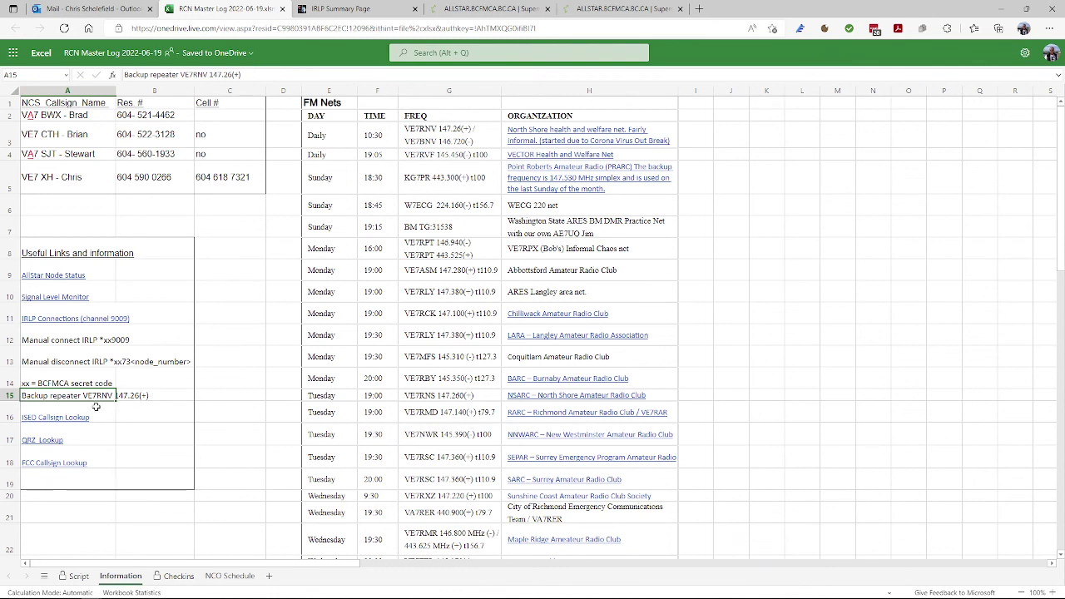
Point out the backup repeater entry and the manual IRLP disconnect entry on the Information sheet.
click(159, 396)
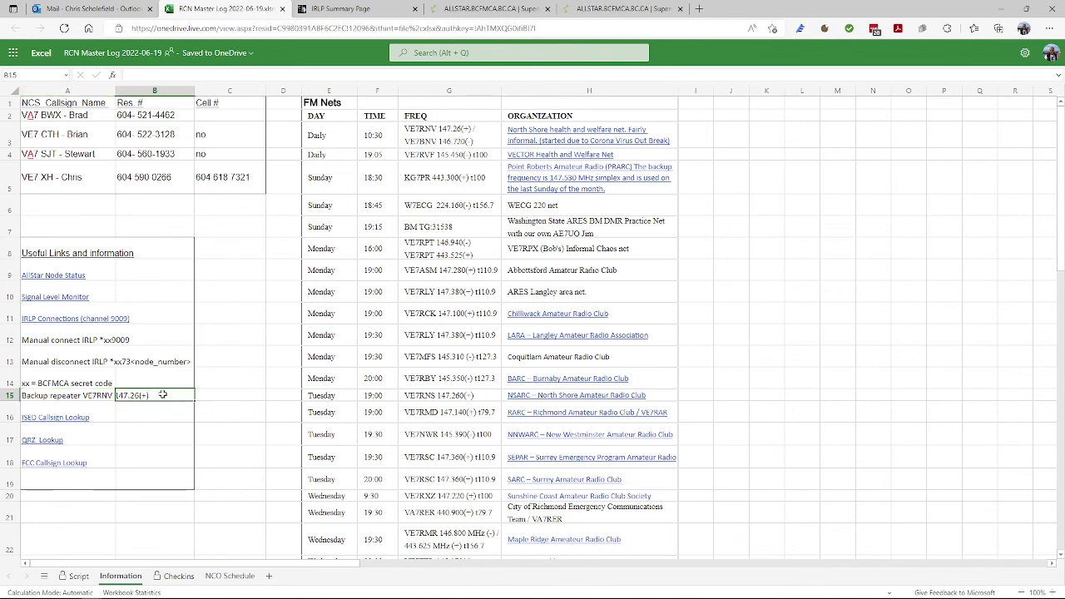
click(90, 394)
click(84, 363)
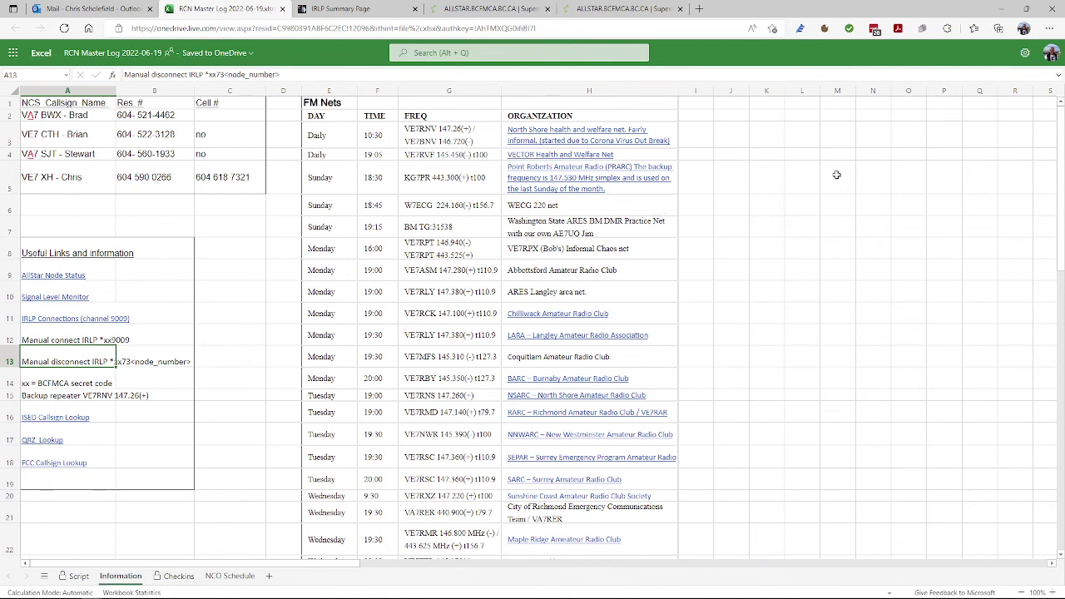
Switch to the OneDrive browser window and open RCN Master Log 2022-06-19 from the Musical Chairs folder in the desktop Excel app.
click(1006, 15)
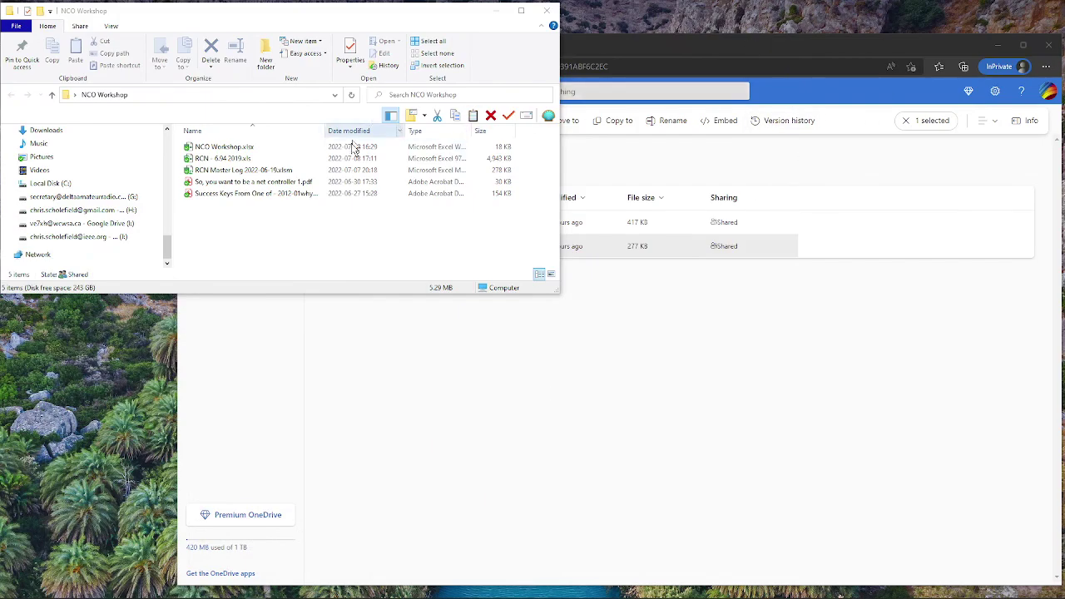
click(736, 46)
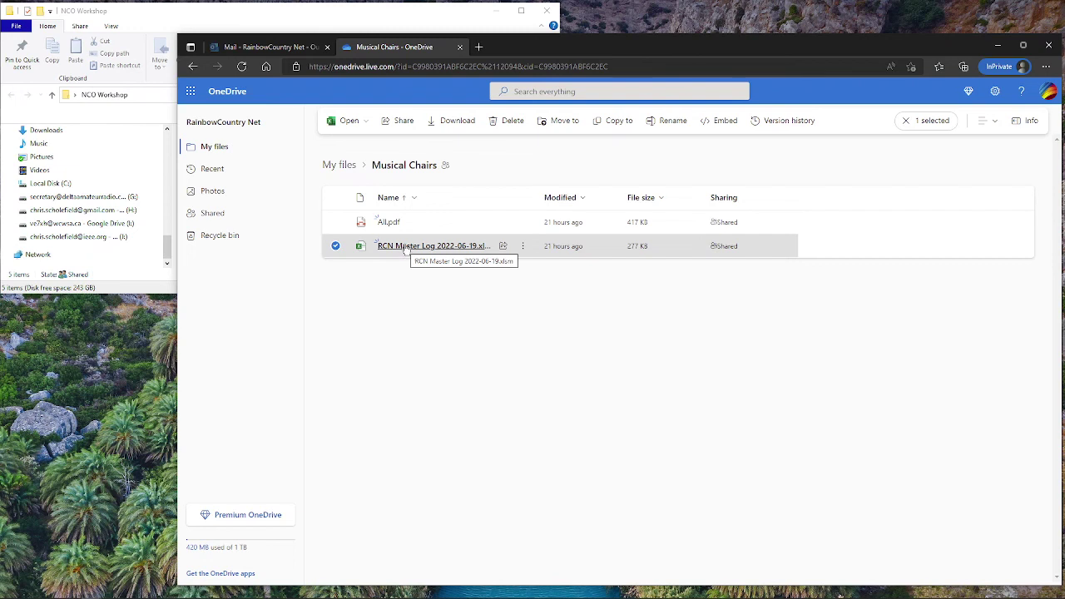
right_click(404, 249)
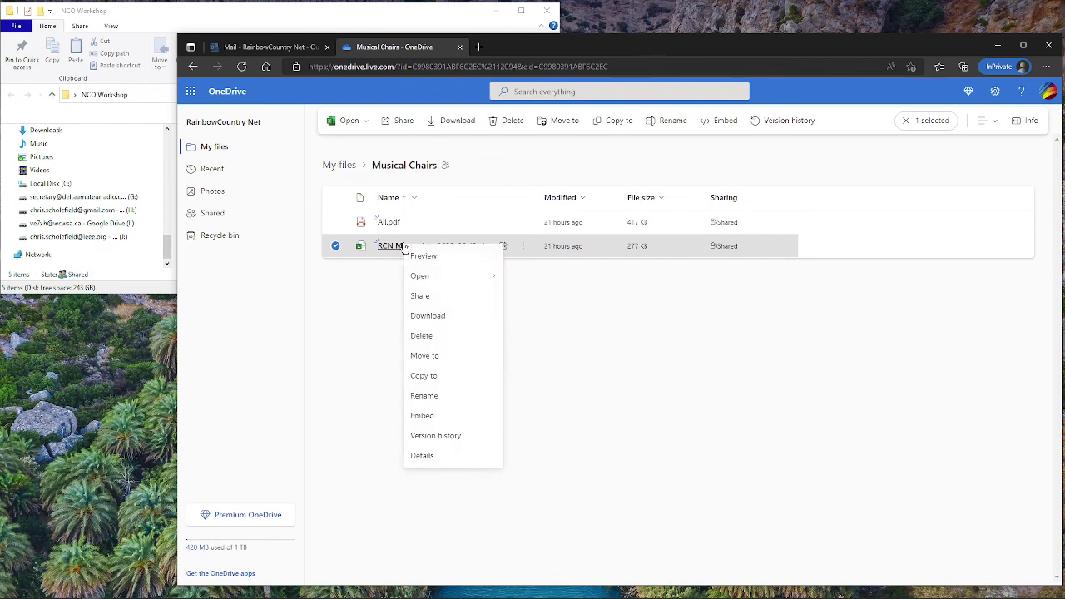
mouse_move(420, 277)
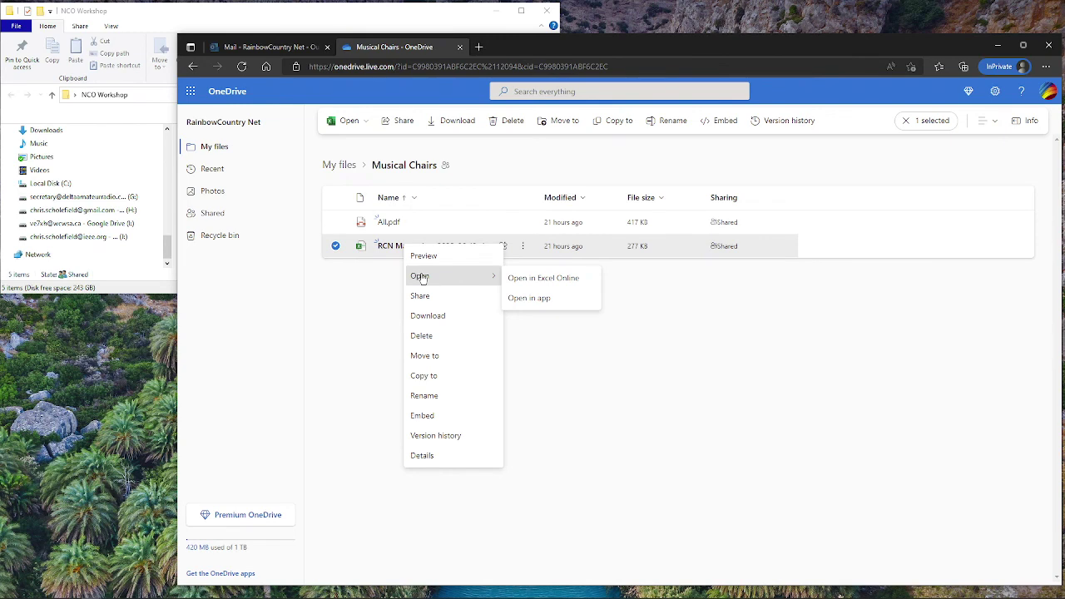
click(536, 300)
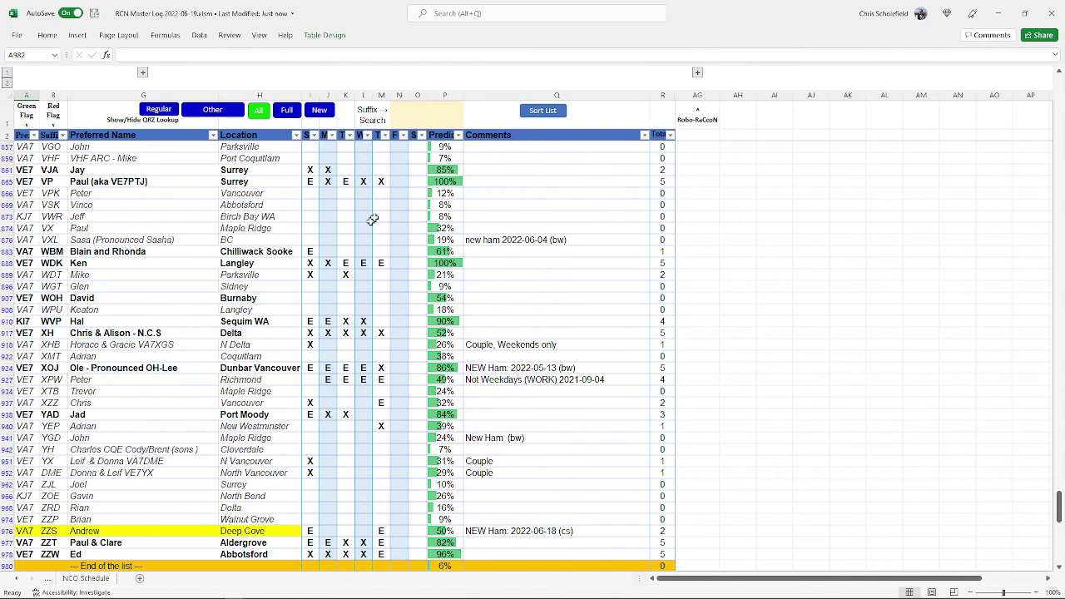
Log a Friday check-in for the VP suffix by entering x in cell N865.
click(398, 180)
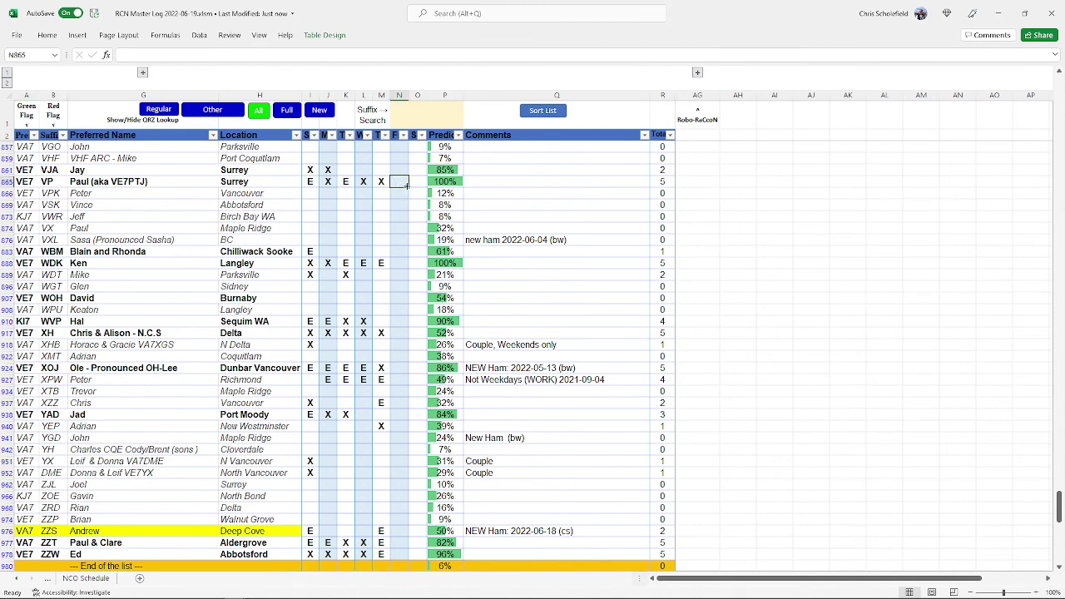
text(x)
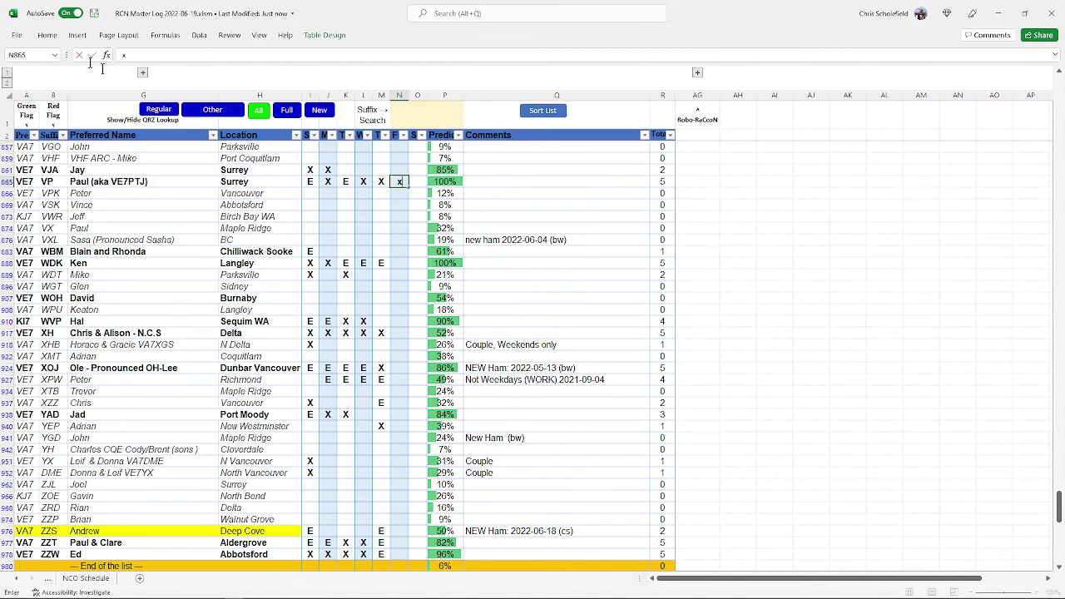
key(Return)
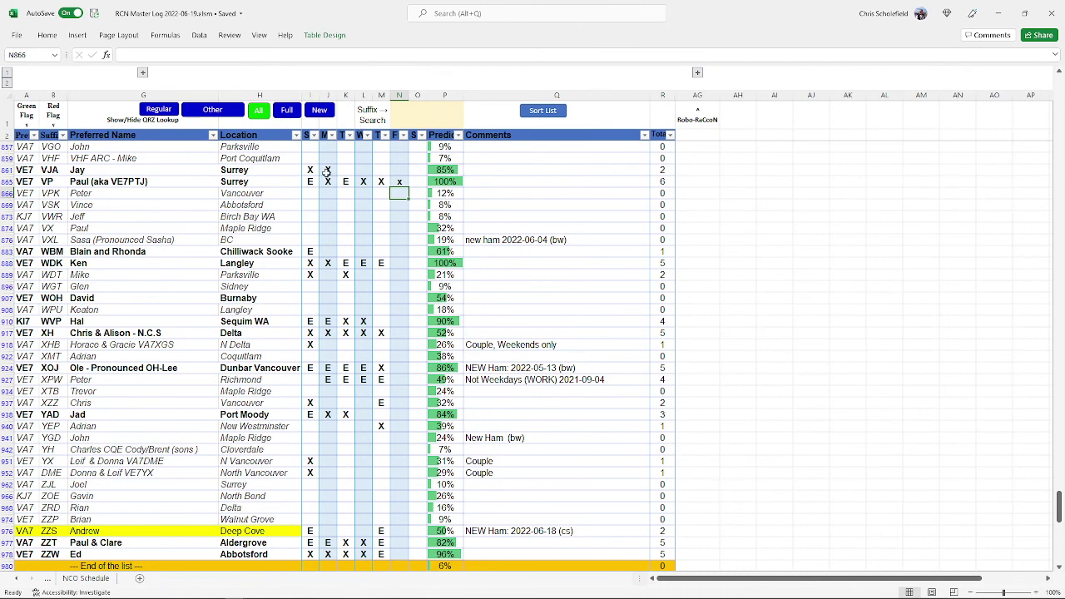
Filter the check-in list to the Regular stations, switch to the Other stations, and return to the All view.
scroll(281, 234, up, 3)
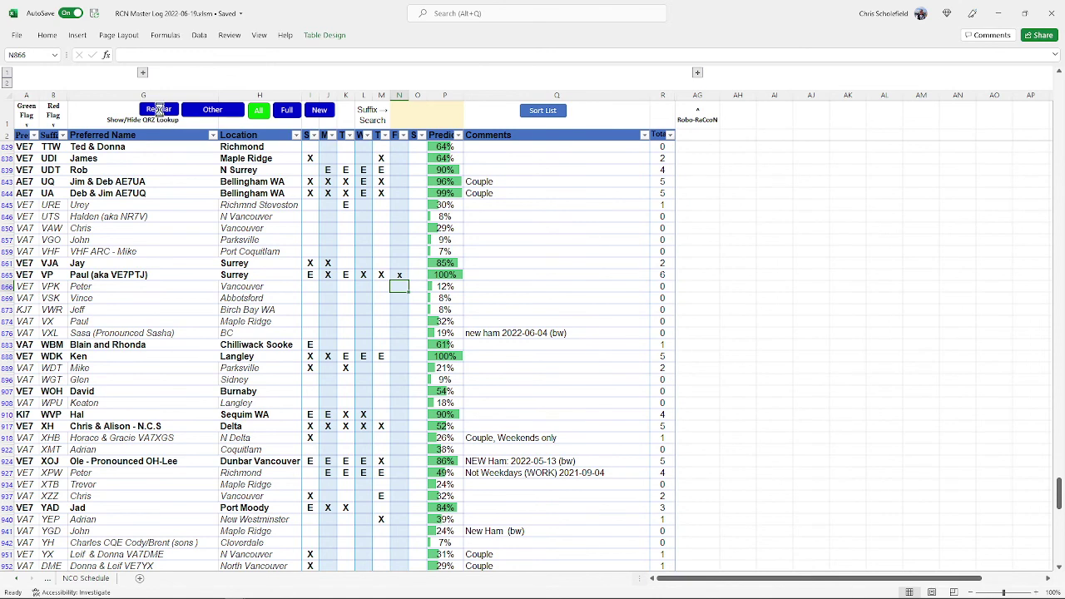
click(158, 109)
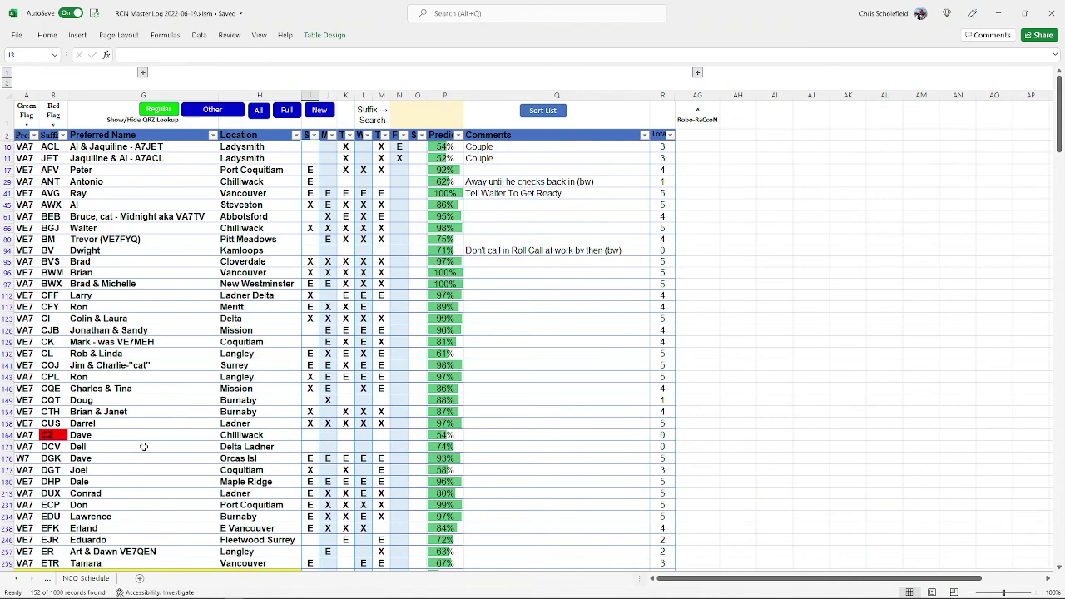
click(214, 109)
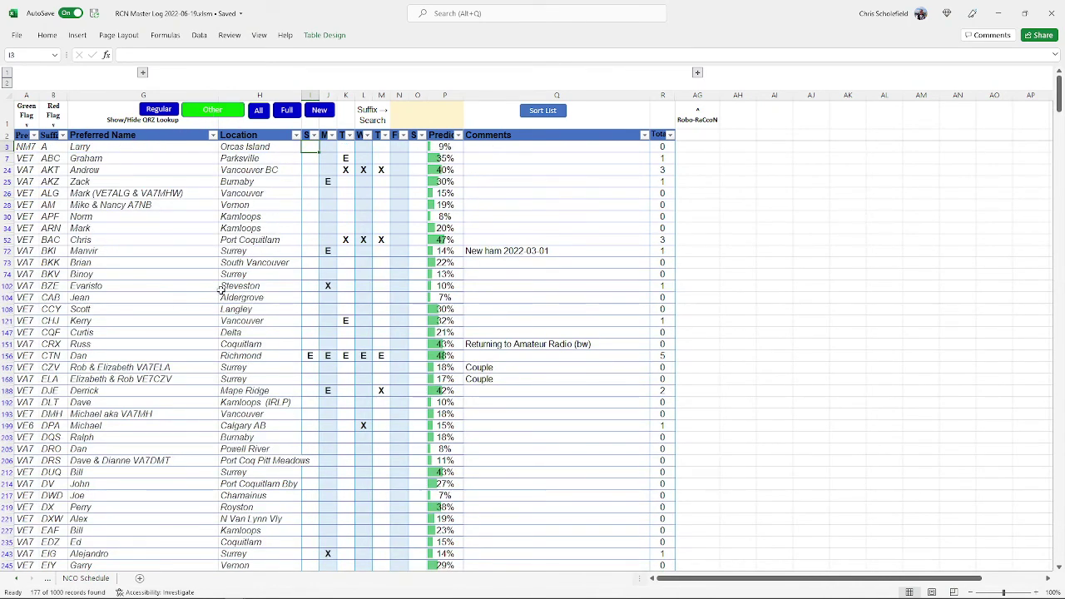
click(261, 110)
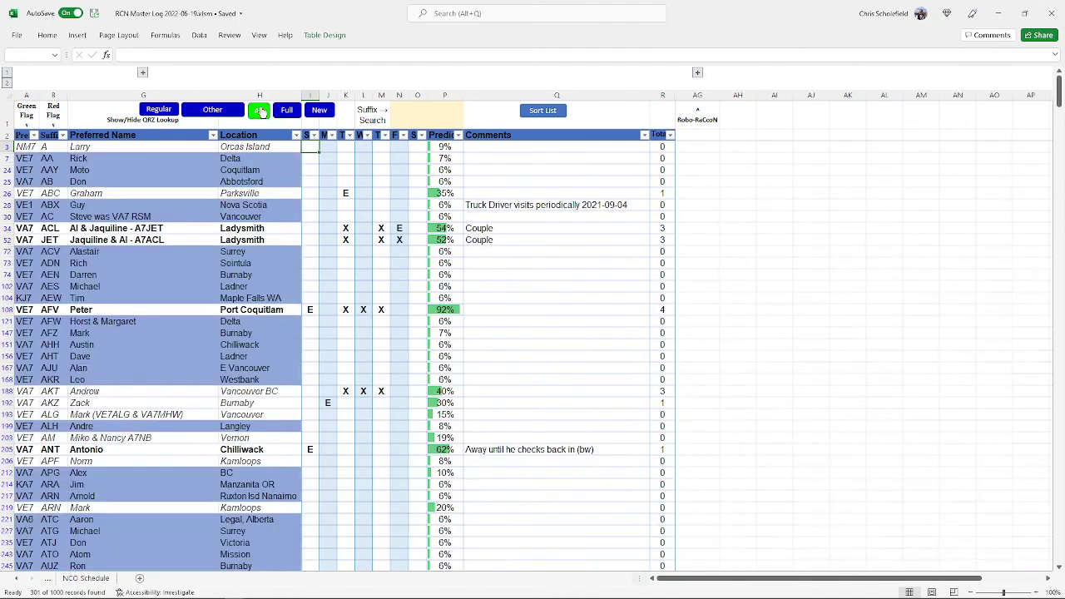
Show the Full check-in list, look through its additional shaded stations, and restore the All view.
click(287, 111)
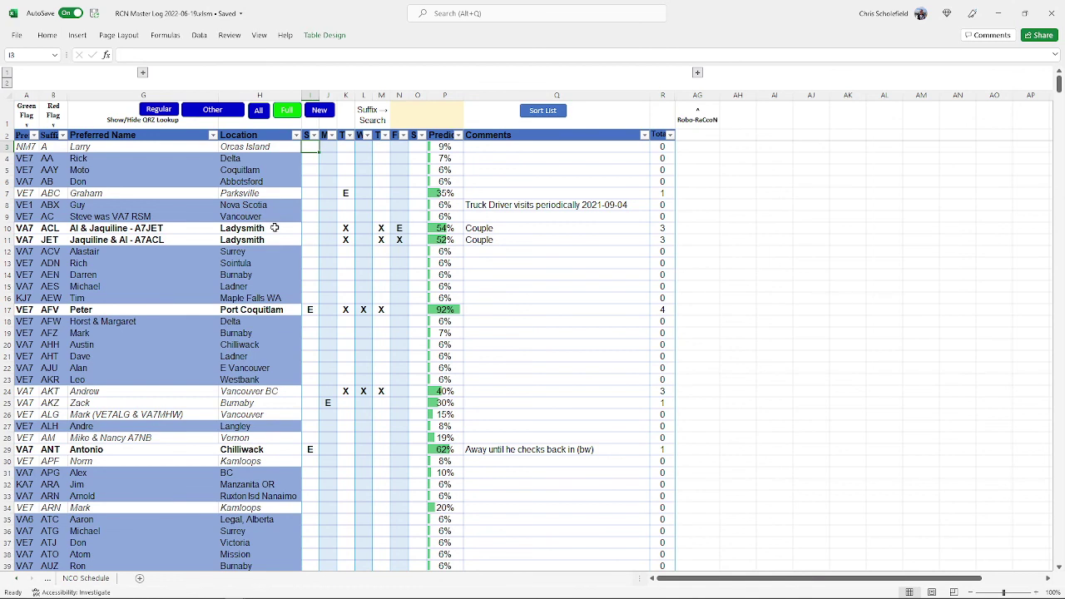
scroll(284, 250, down, 19)
scroll(284, 251, down, 1)
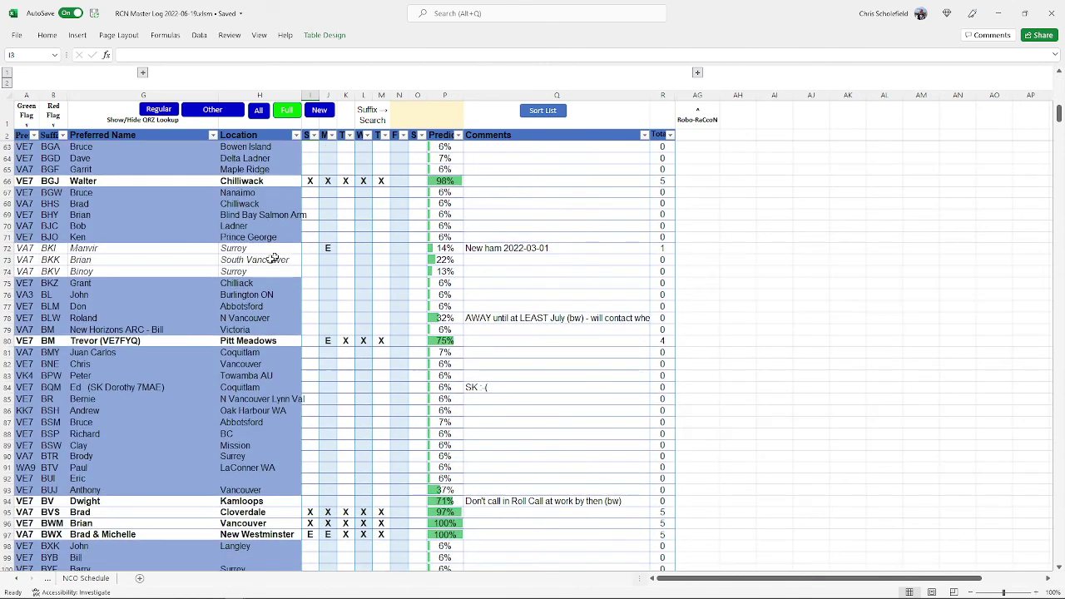
scroll(109, 377, down, 2)
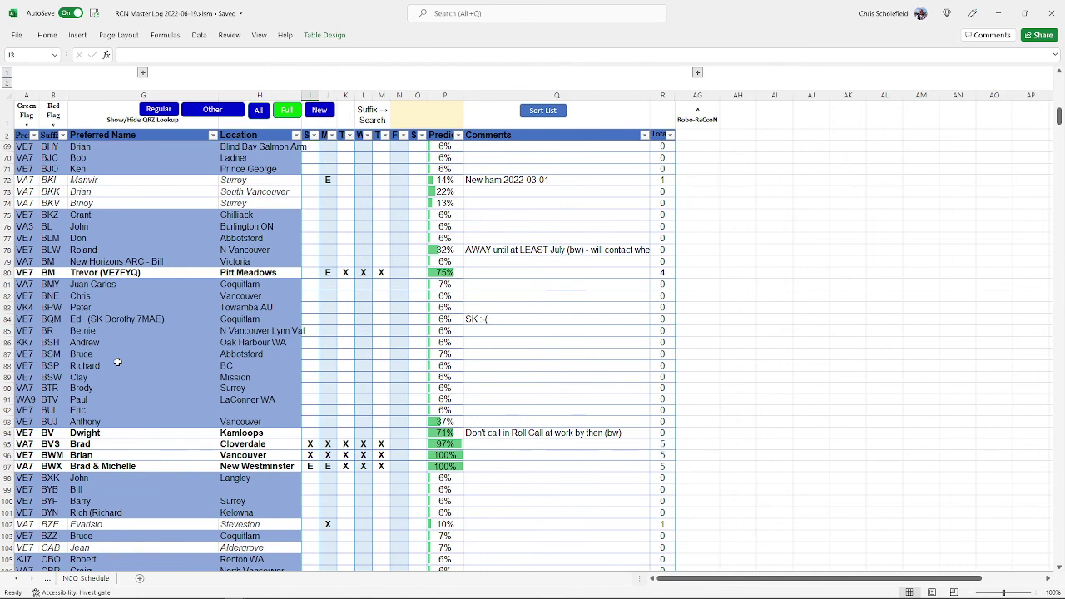
scroll(117, 362, up, 2)
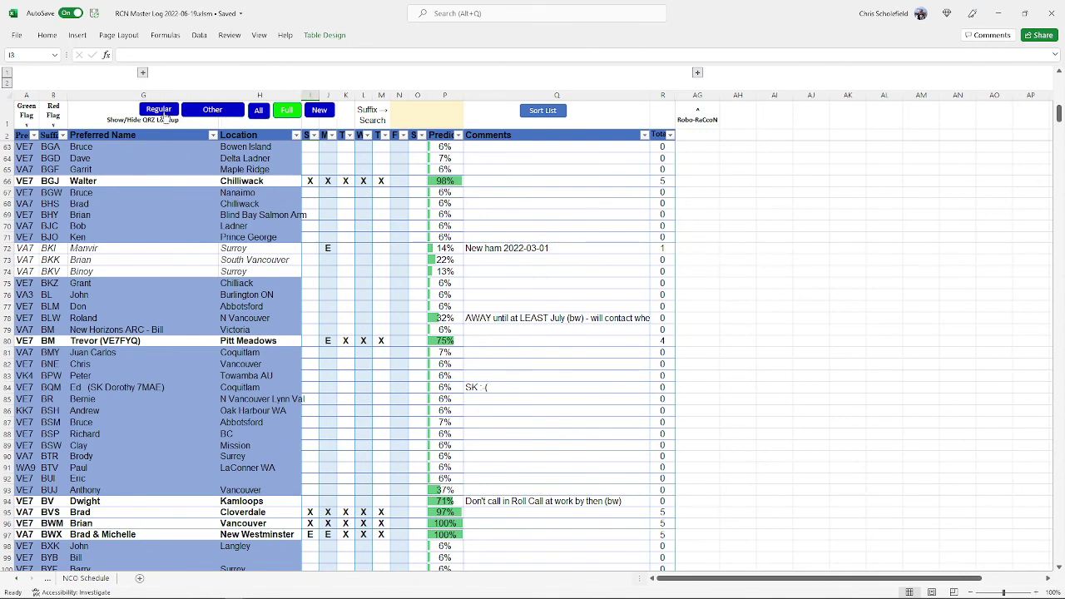
click(258, 111)
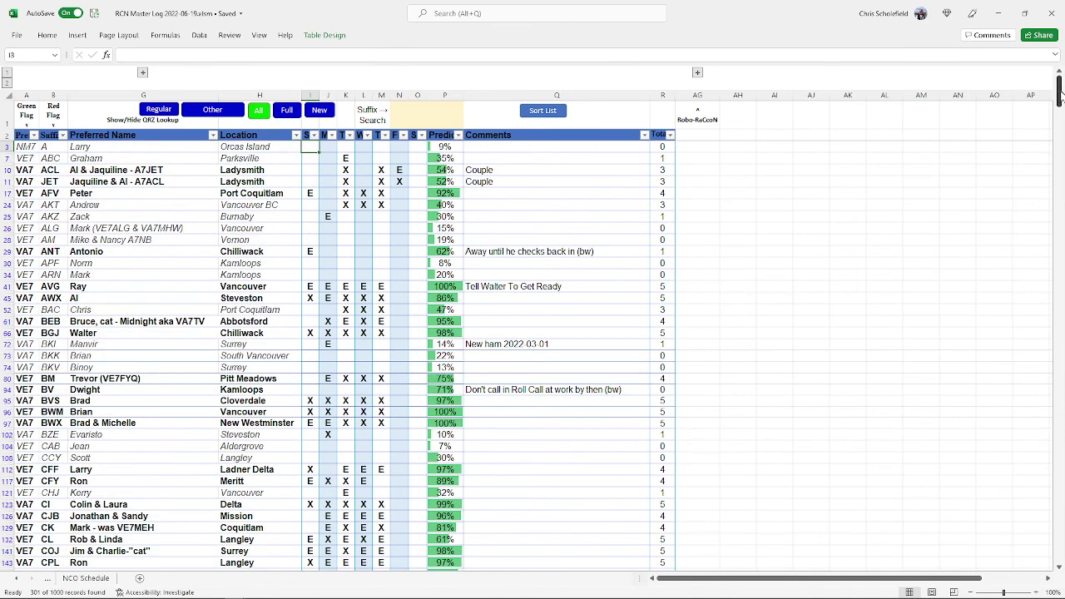
Expand the QRZ lookup columns, examine the looked-up data for the row after the end-of-list marker, and collapse the columns.
drag(1059, 96, 1063, 387)
drag(1064, 447, 1060, 550)
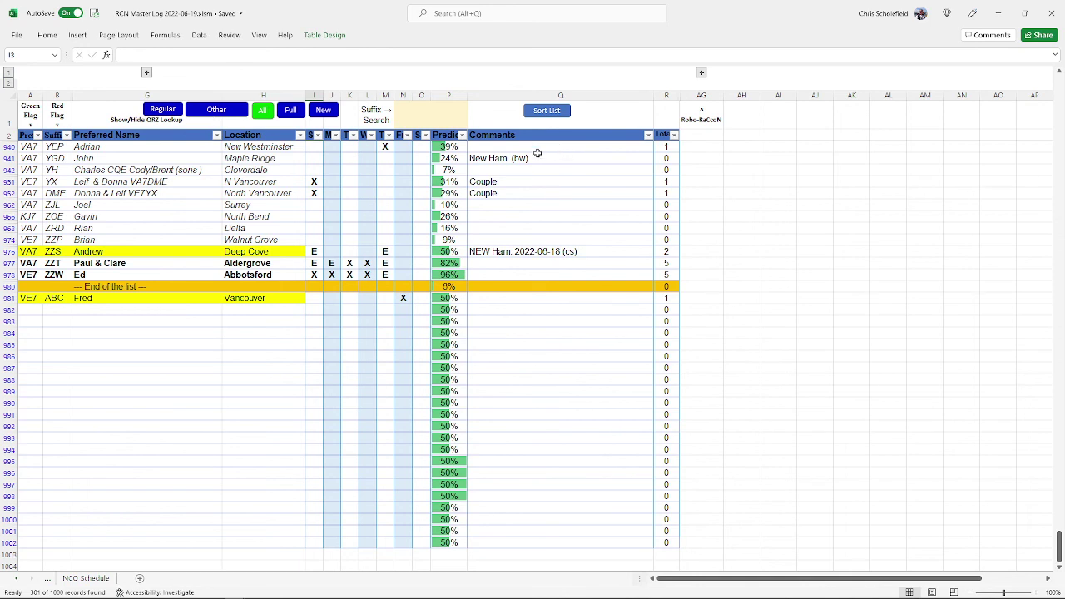
click(546, 112)
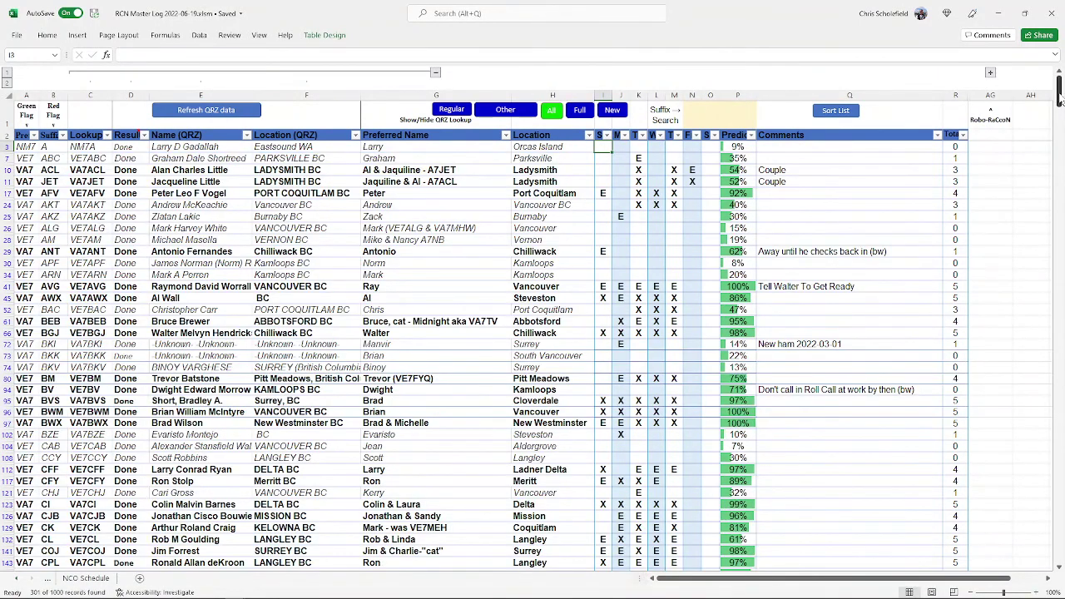
drag(1060, 99, 1059, 543)
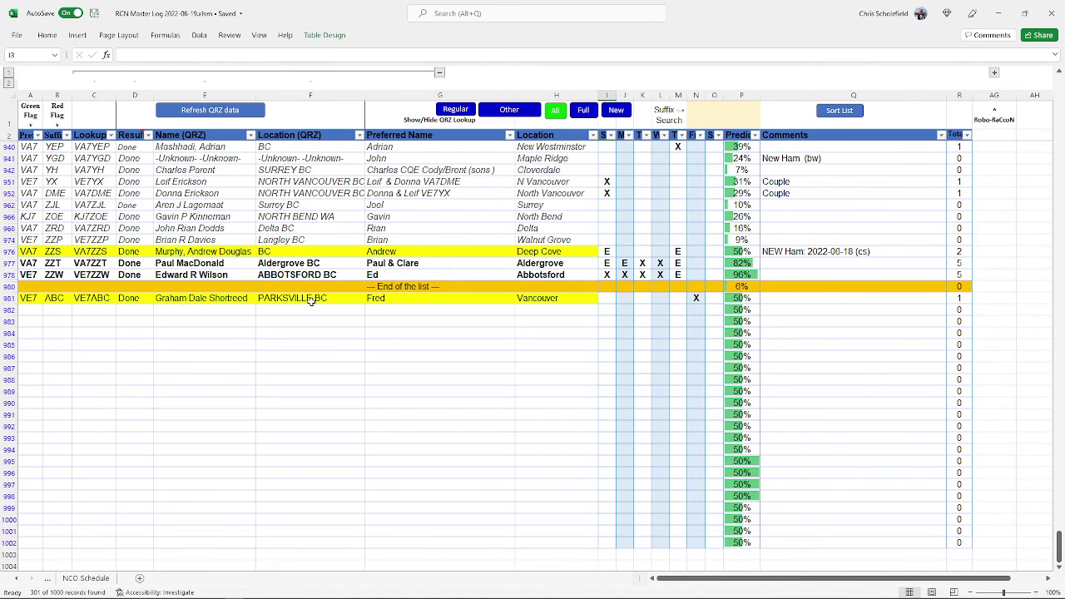
click(441, 74)
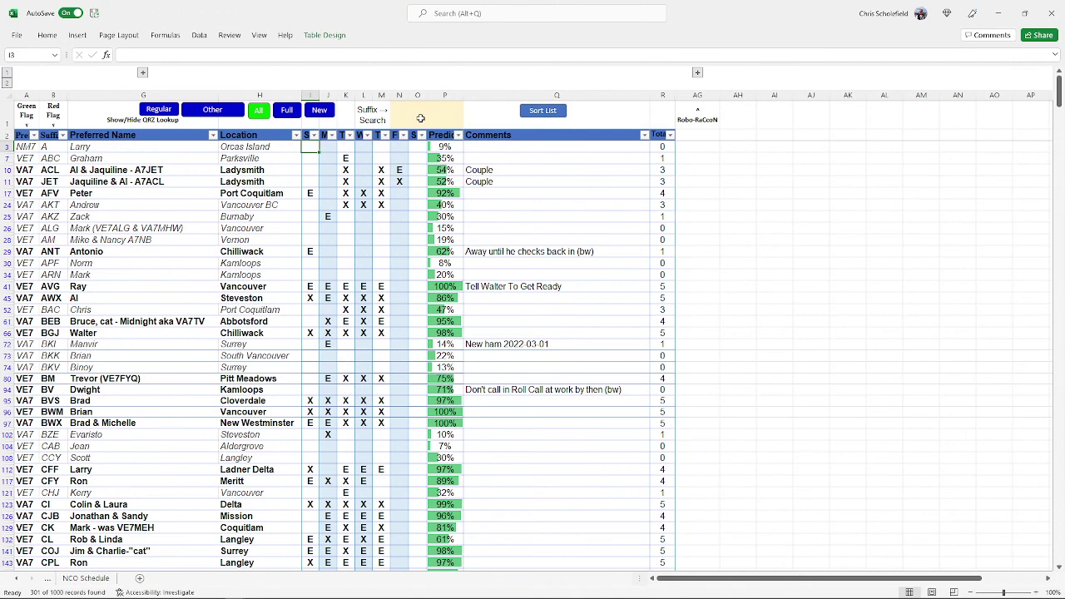
Sort the check-in list and clear the green and red flags from the station in row 3.
click(542, 113)
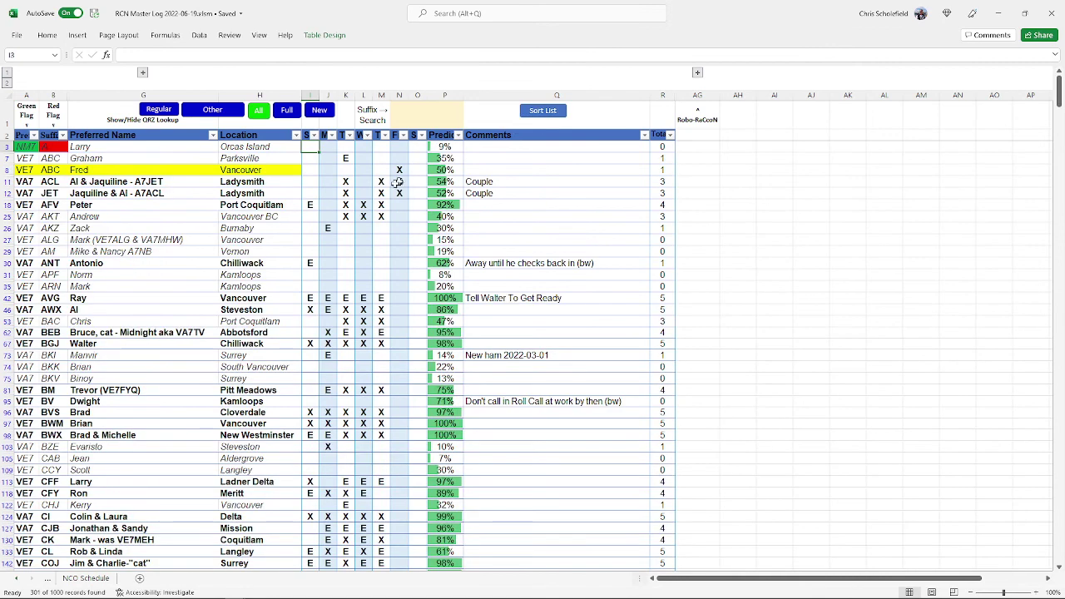
click(25, 147)
click(48, 146)
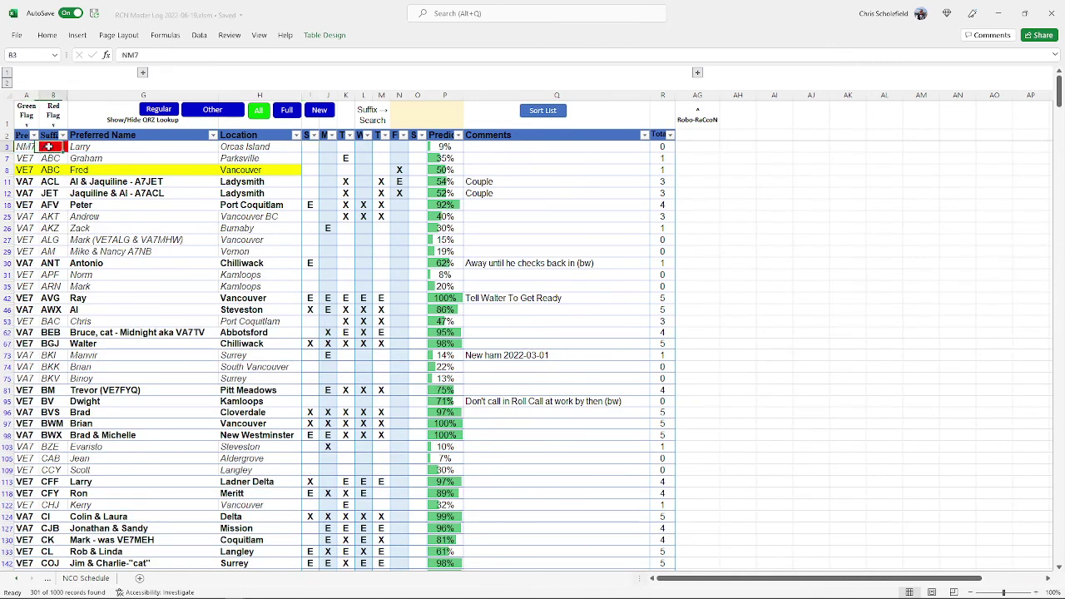
text(A)
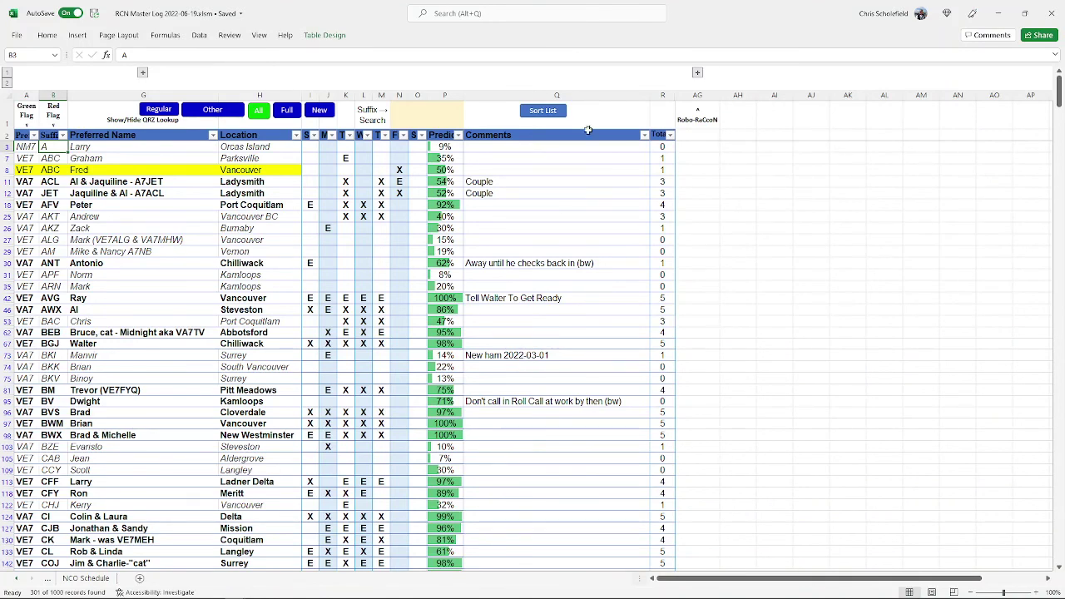
Expand the hidden weekly totals columns, run Setup for Next Week once, and collapse the columns after reviewing them.
click(698, 73)
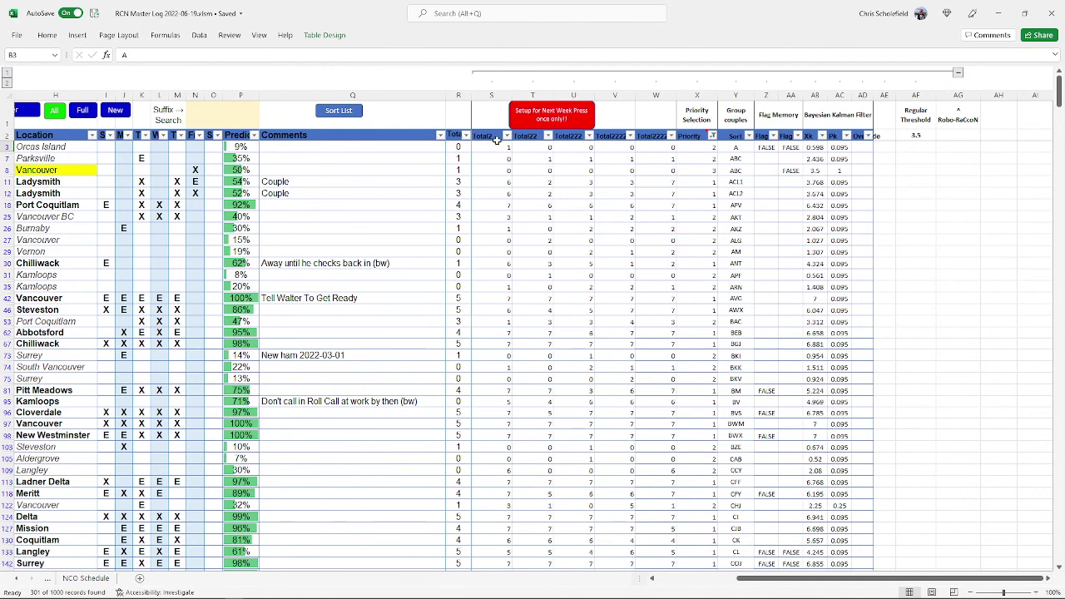
click(543, 118)
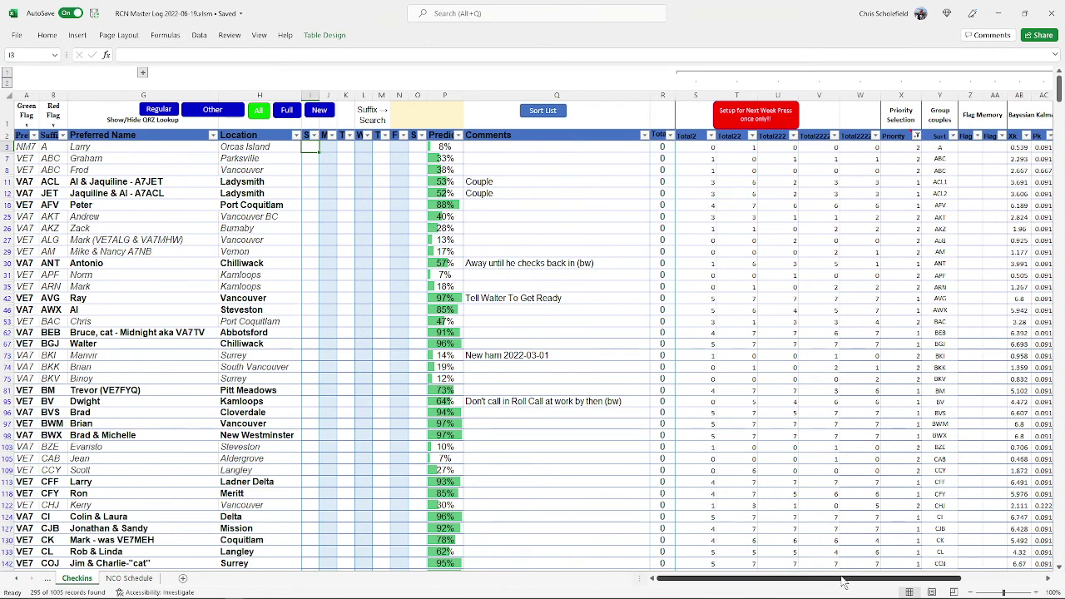
scroll(993, 574, right, 3)
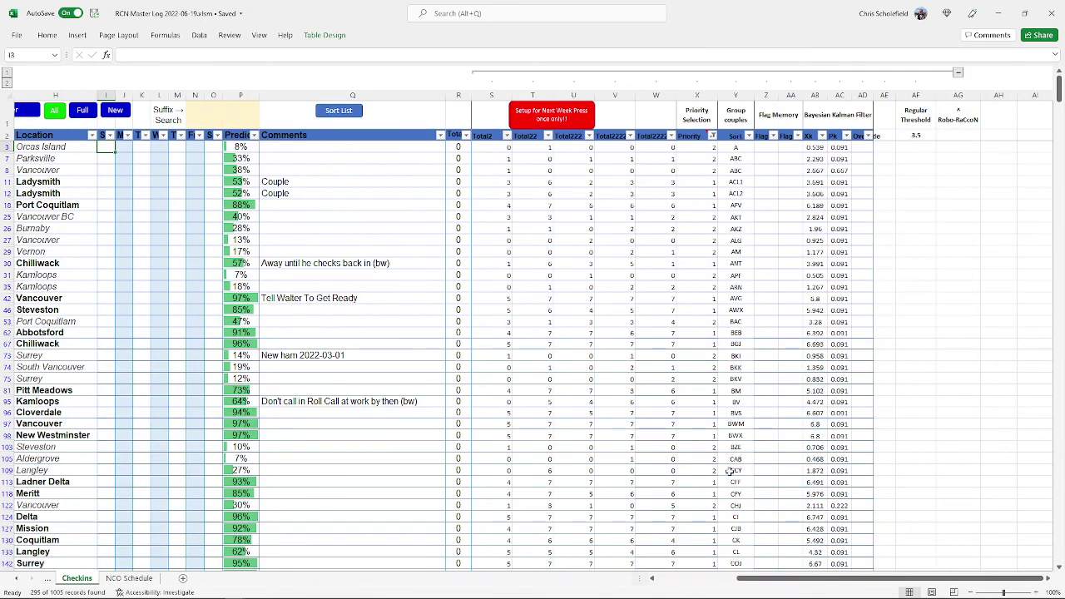
click(684, 578)
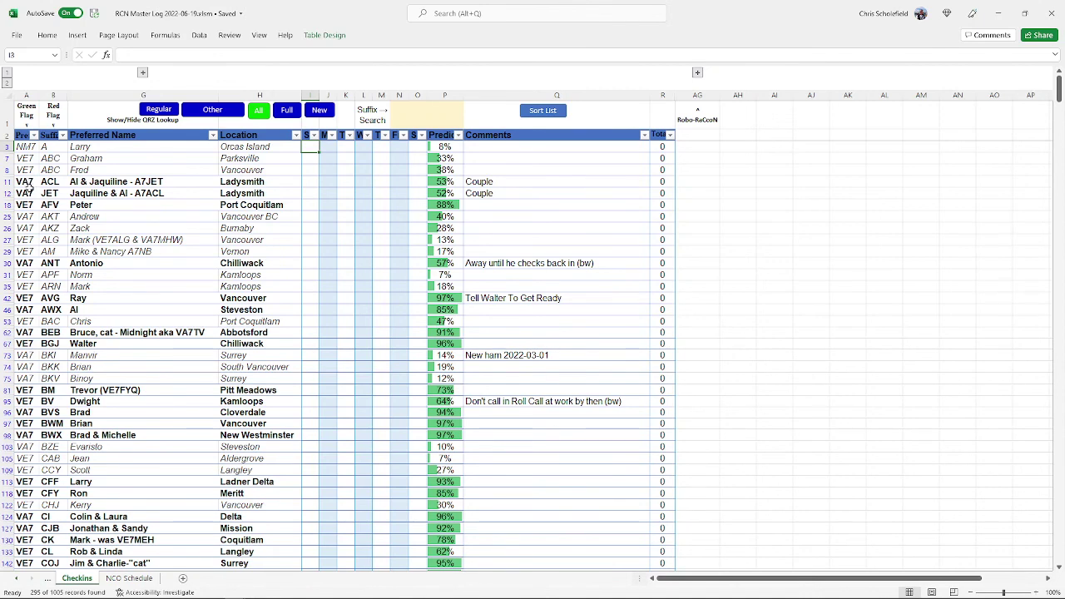
Set a green flag on the ACL station's prefix in row 11 and a red flag on the JET suffix in row 12.
click(27, 181)
double_click(39, 184)
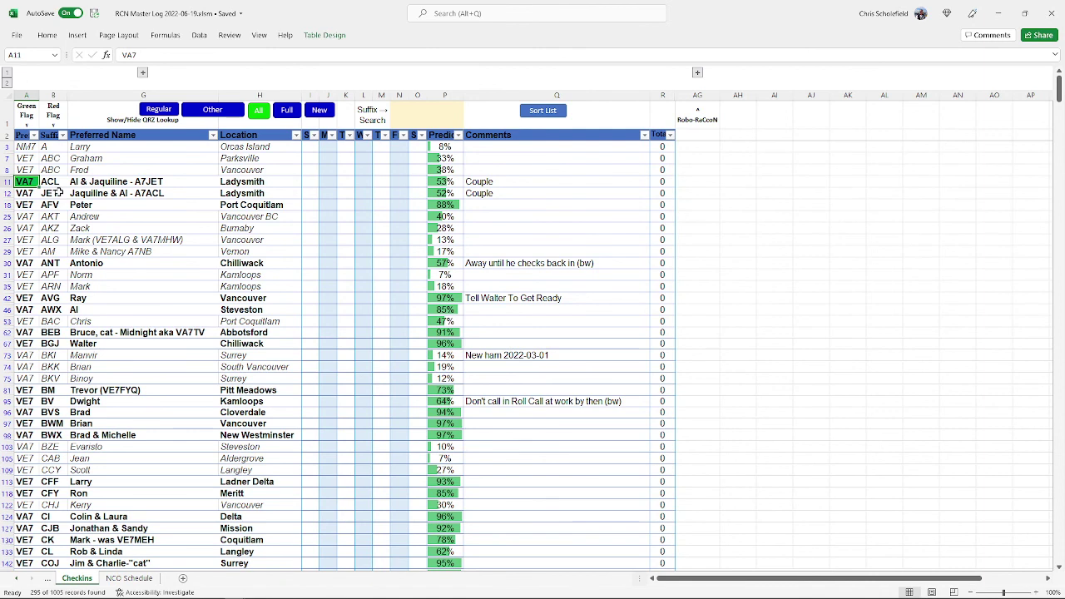
click(52, 197)
double_click(52, 196)
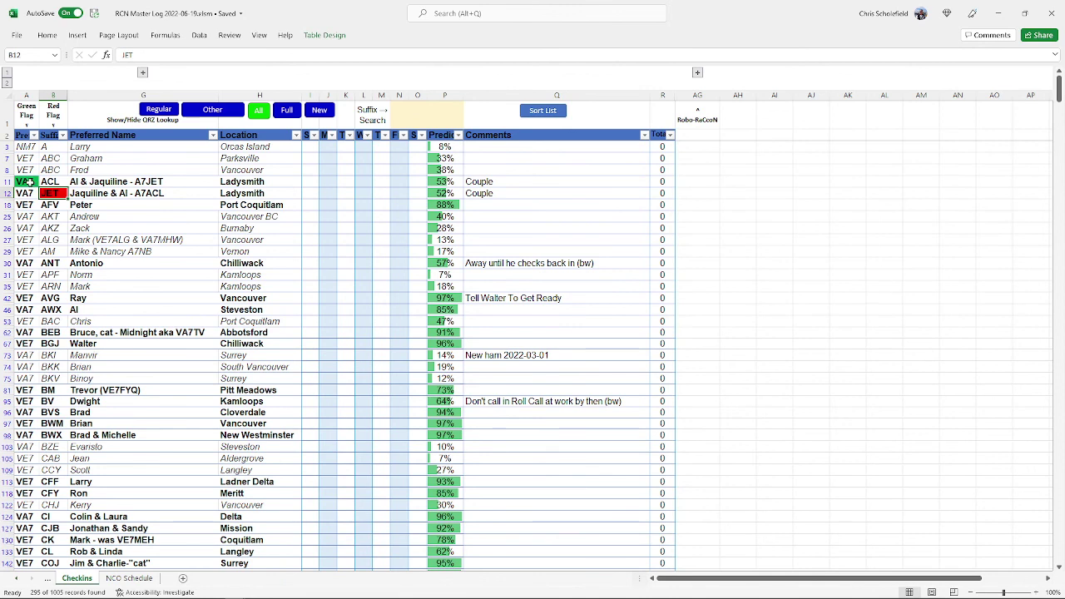
Set a green flag on the BWX station's prefix in row 98 and return to the start of the list.
scroll(235, 256, down, 3)
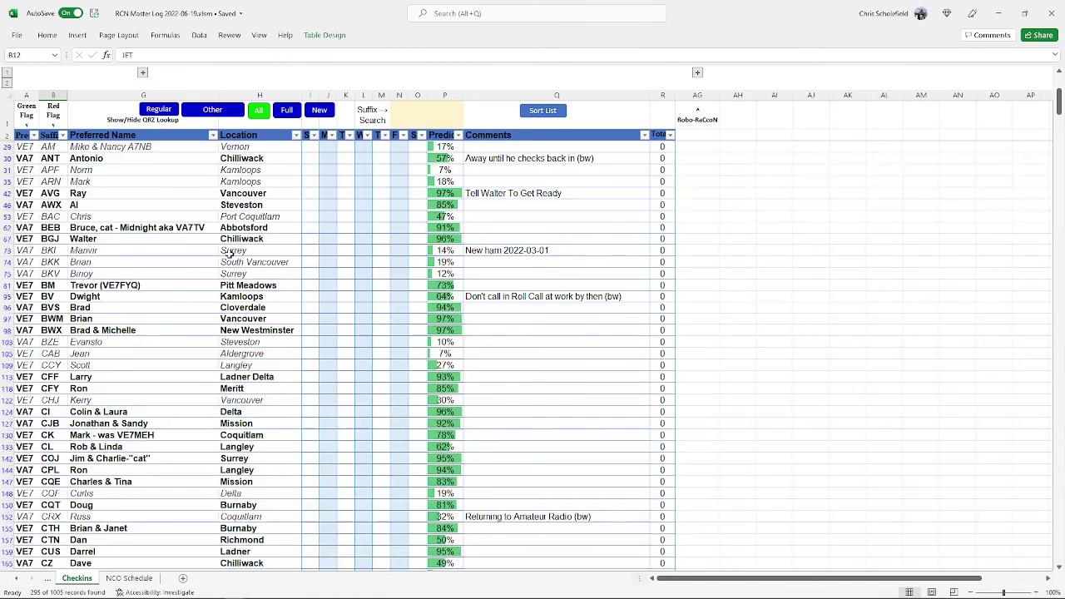
click(28, 331)
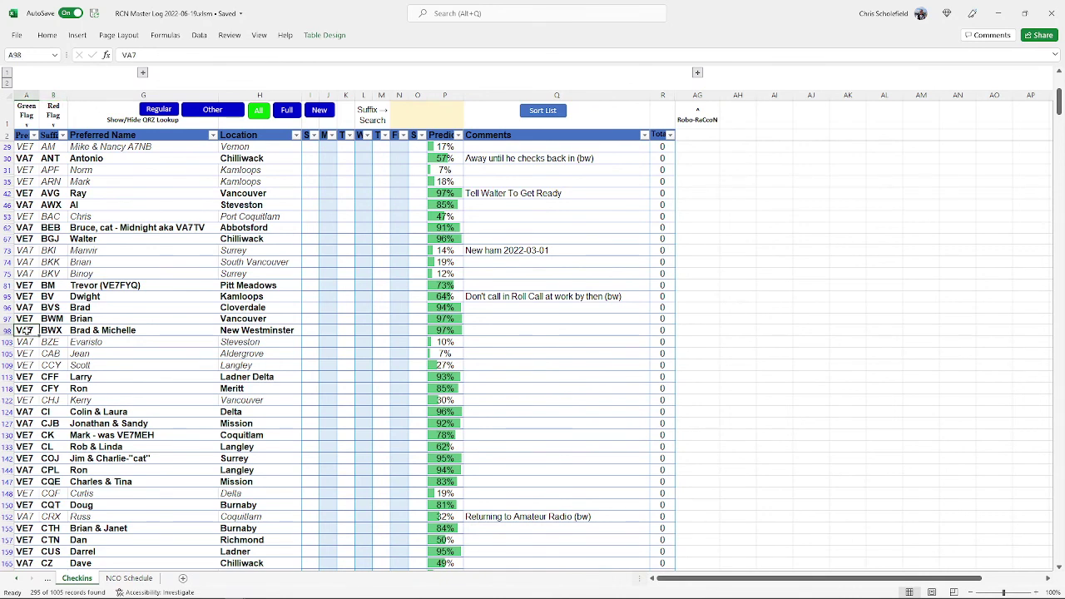
double_click(28, 331)
scroll(166, 308, up, 3)
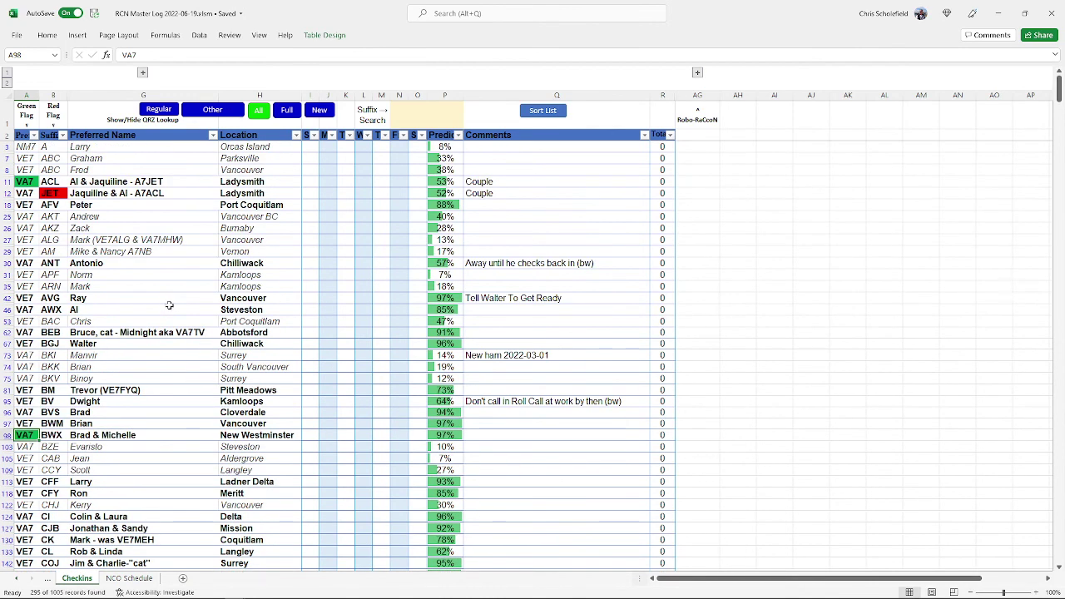
Set green flags on the prefixes of the BGJ station in row 67 and the CI station in row 124.
scroll(133, 329, down, 4)
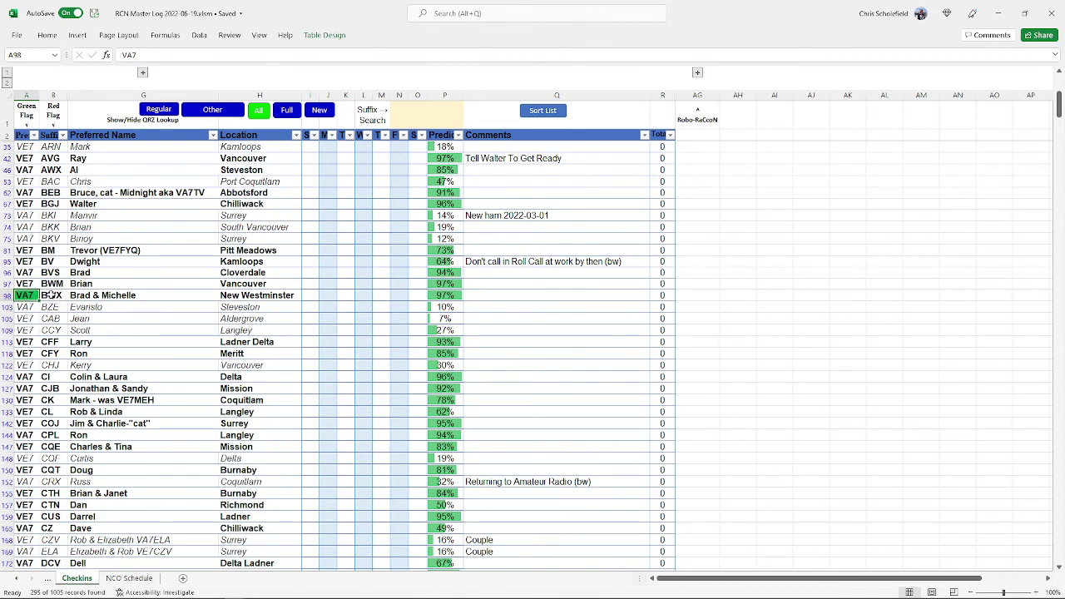
scroll(50, 296, down, 1)
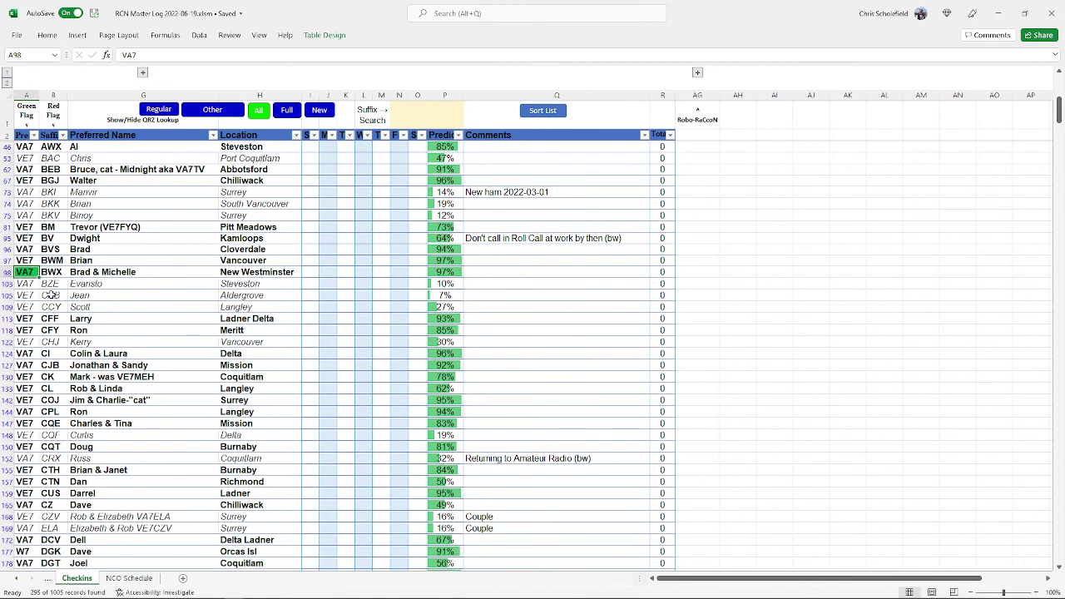
scroll(52, 296, up, 1)
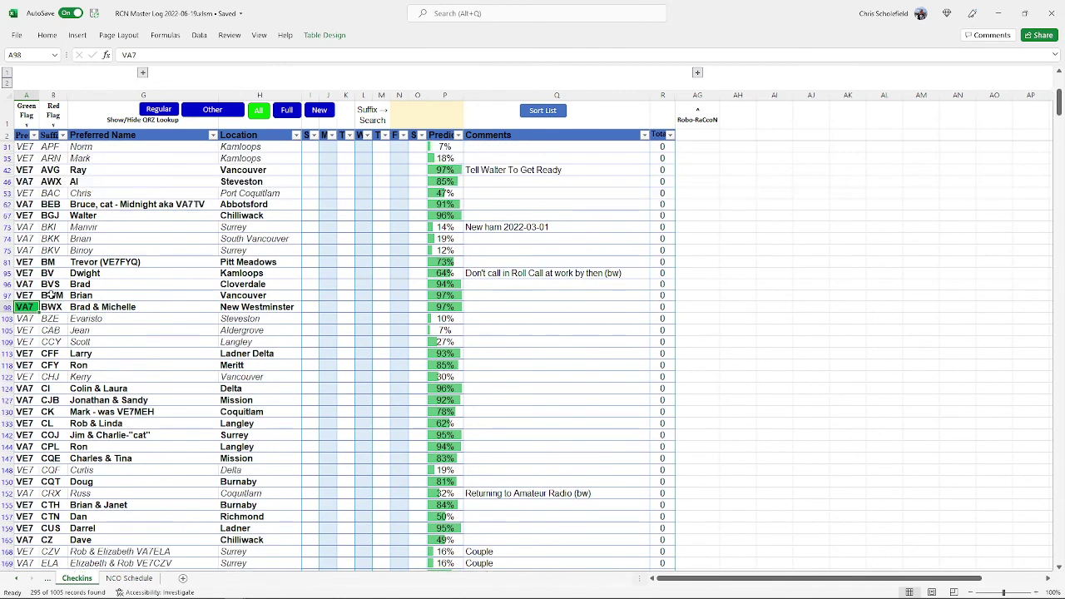
click(27, 216)
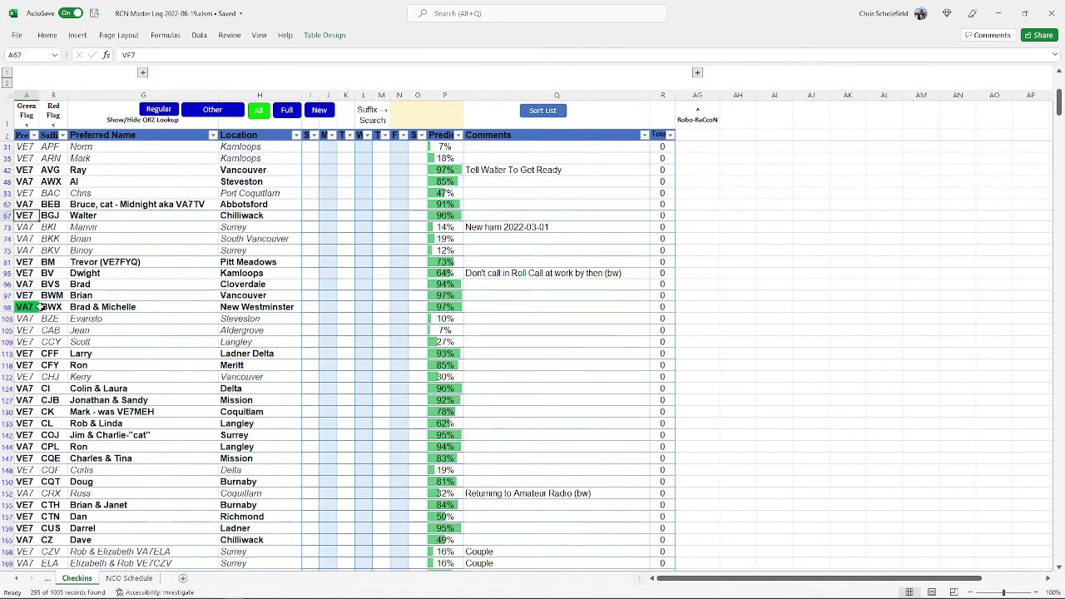
click(36, 389)
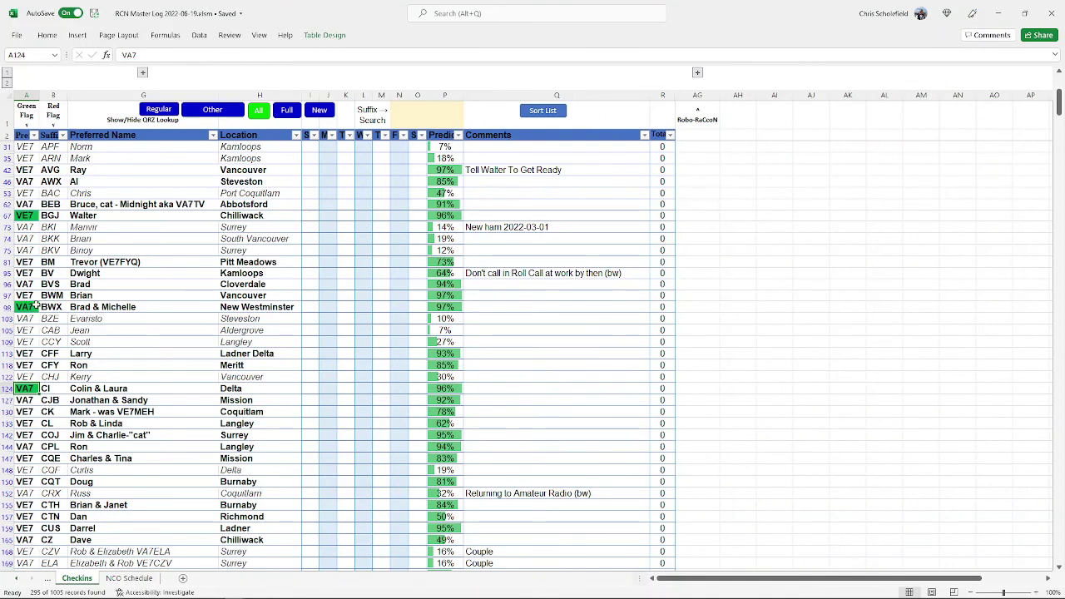
Clear the green flags from rows 67, 98, 124 and 11, and the red flag from the JET suffix in row 12.
click(26, 215)
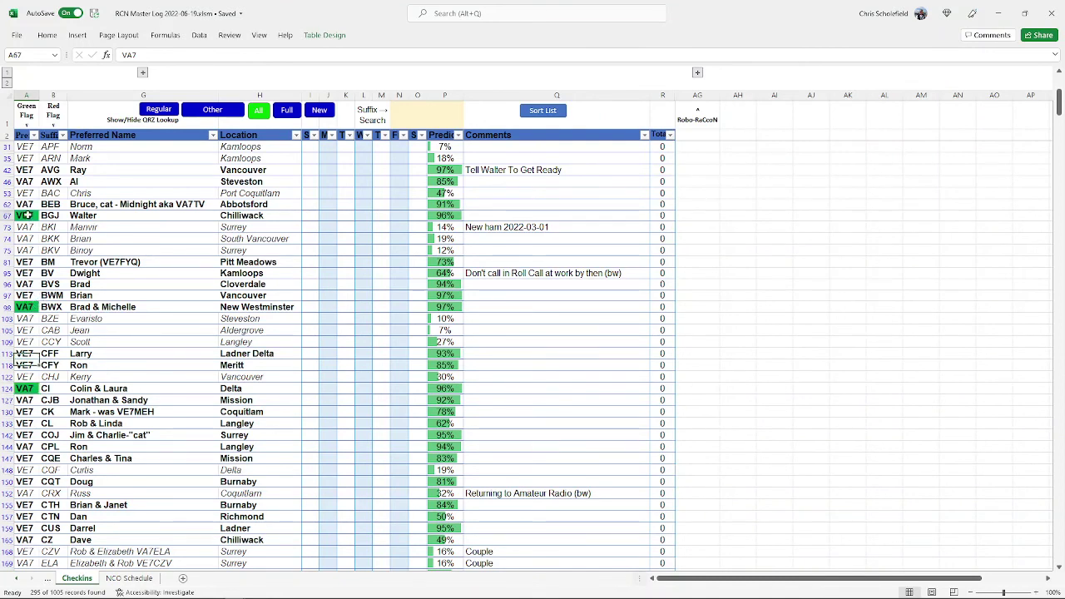
click(25, 308)
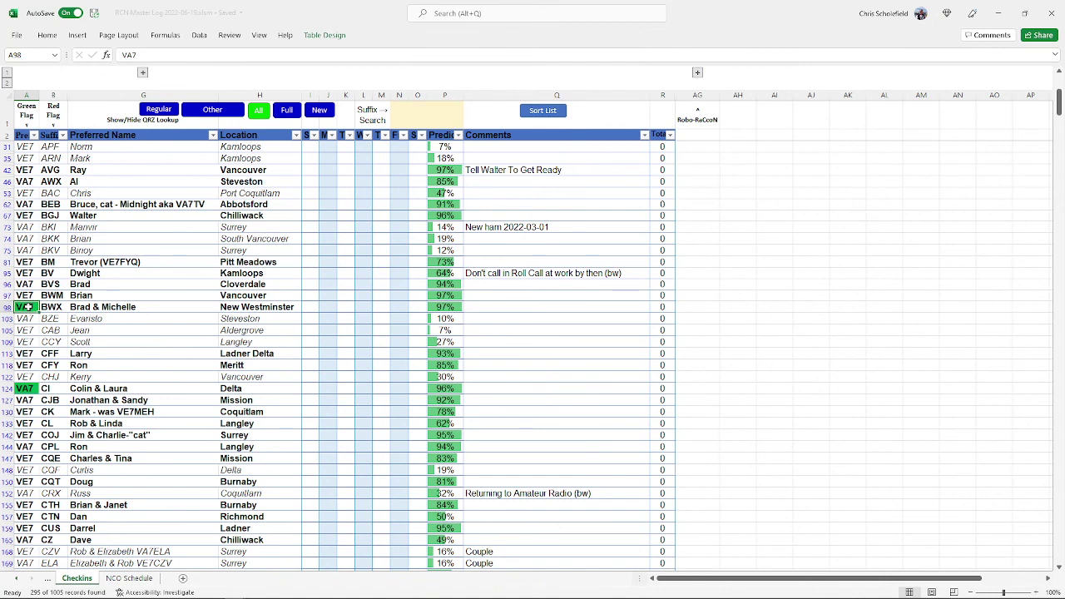
click(25, 389)
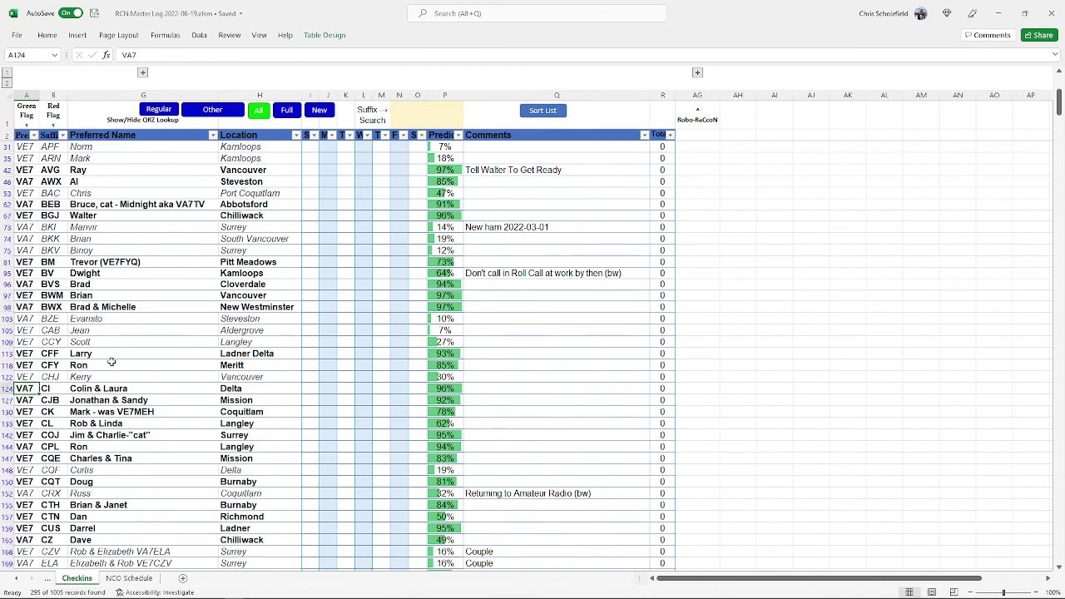
scroll(112, 358, up, 4)
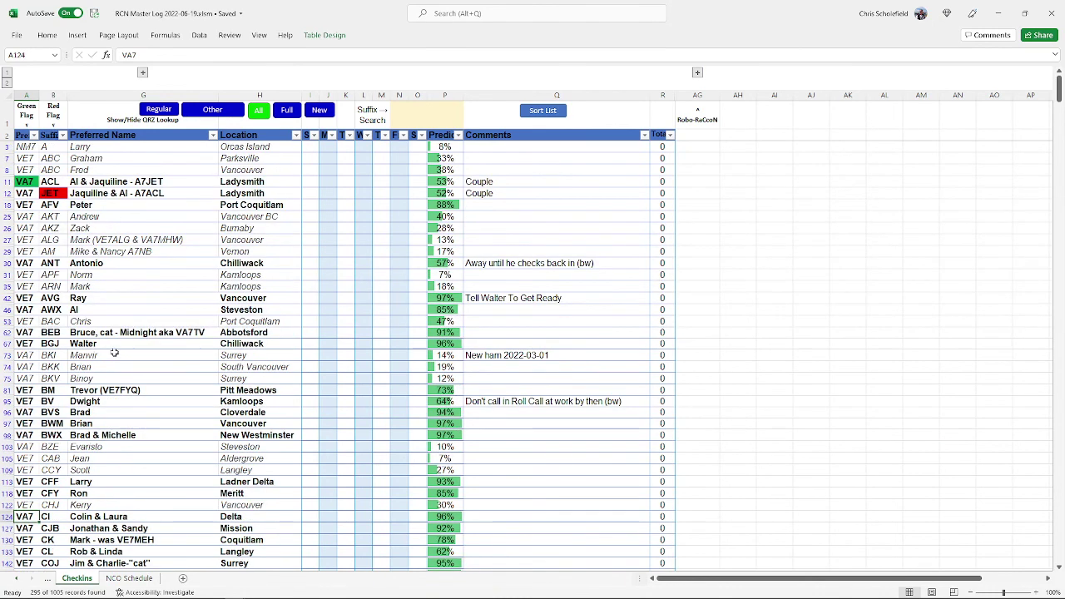
click(53, 193)
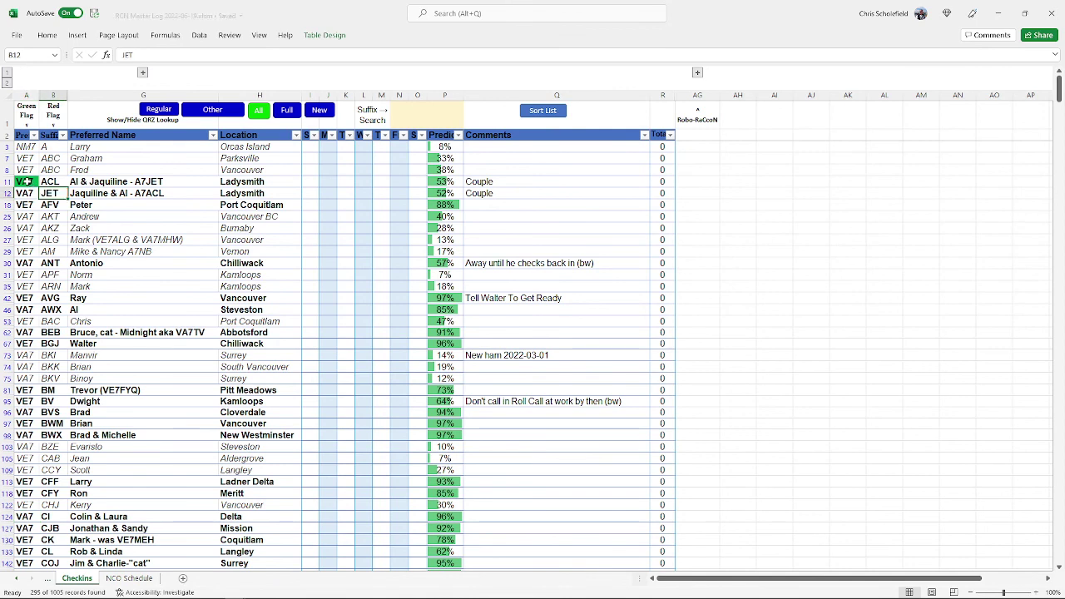
click(26, 182)
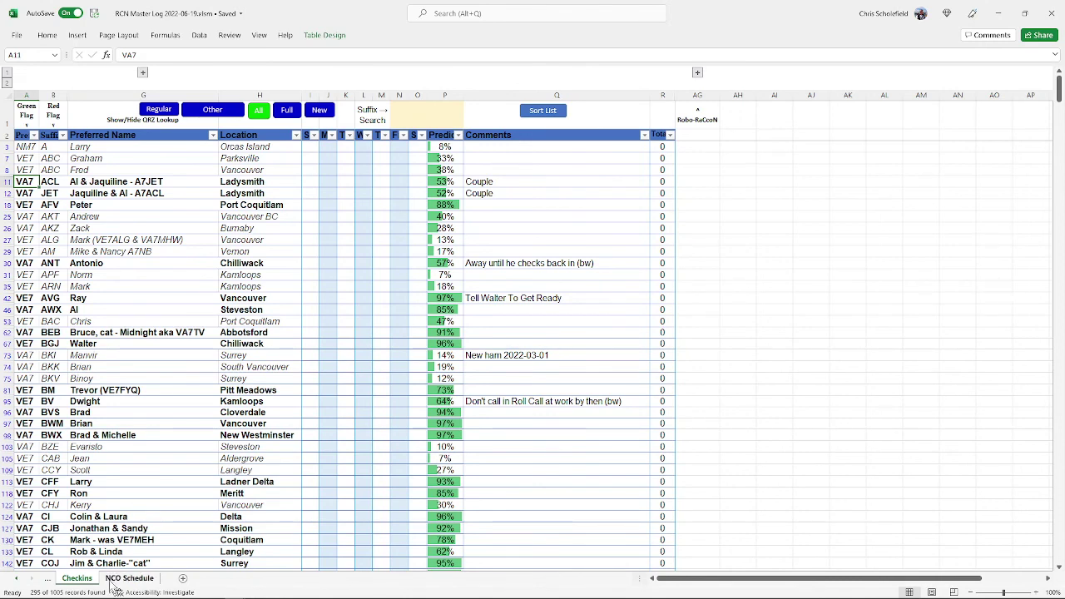
Open the Information sheet and examine the backup repeater entry among the useful links and information.
click(17, 579)
click(17, 580)
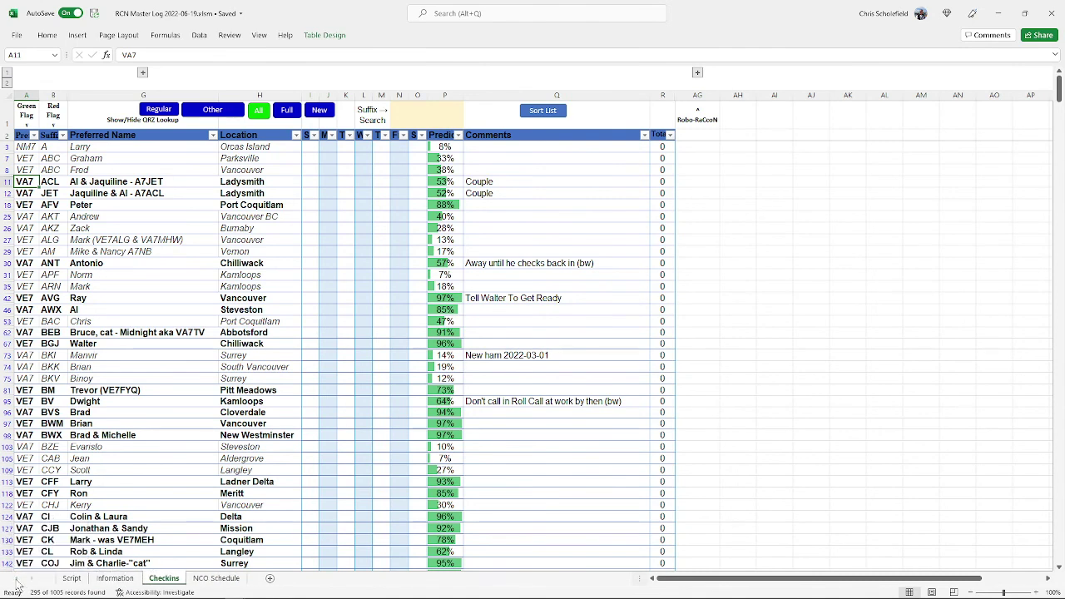
click(115, 579)
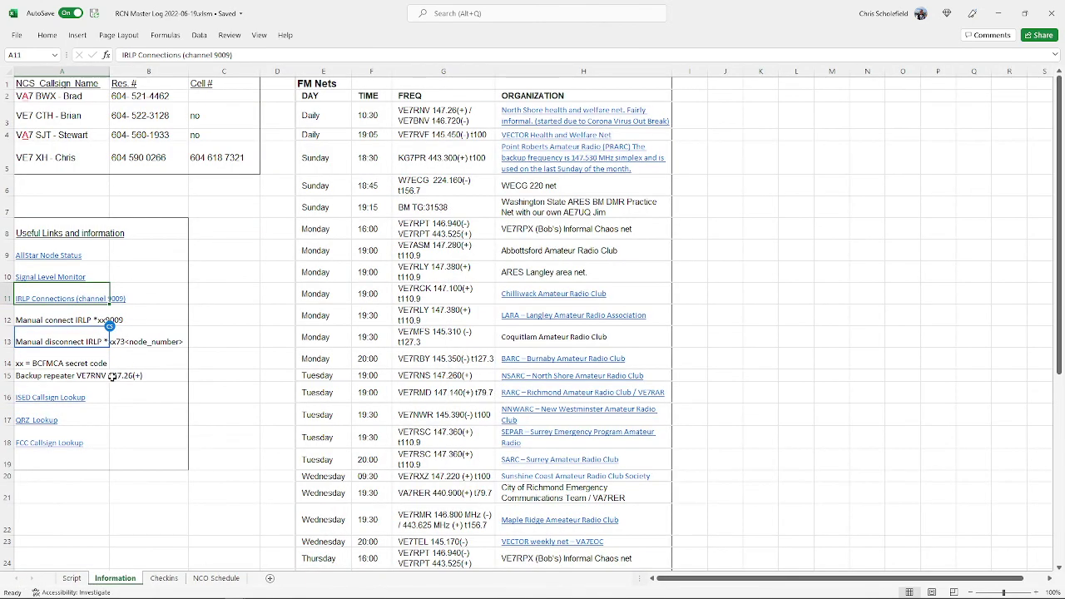
click(112, 376)
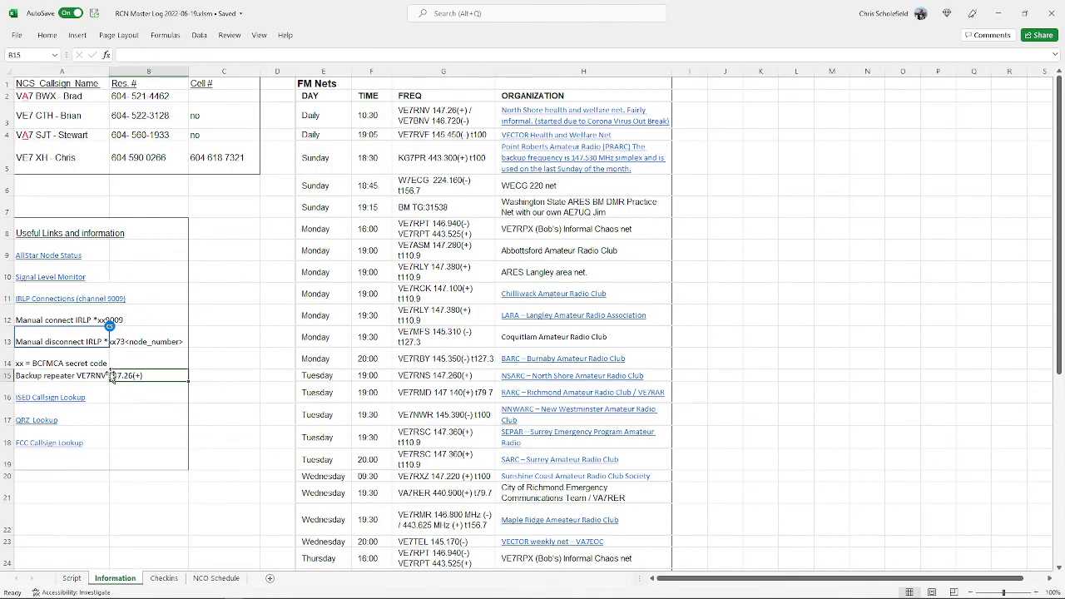
click(223, 378)
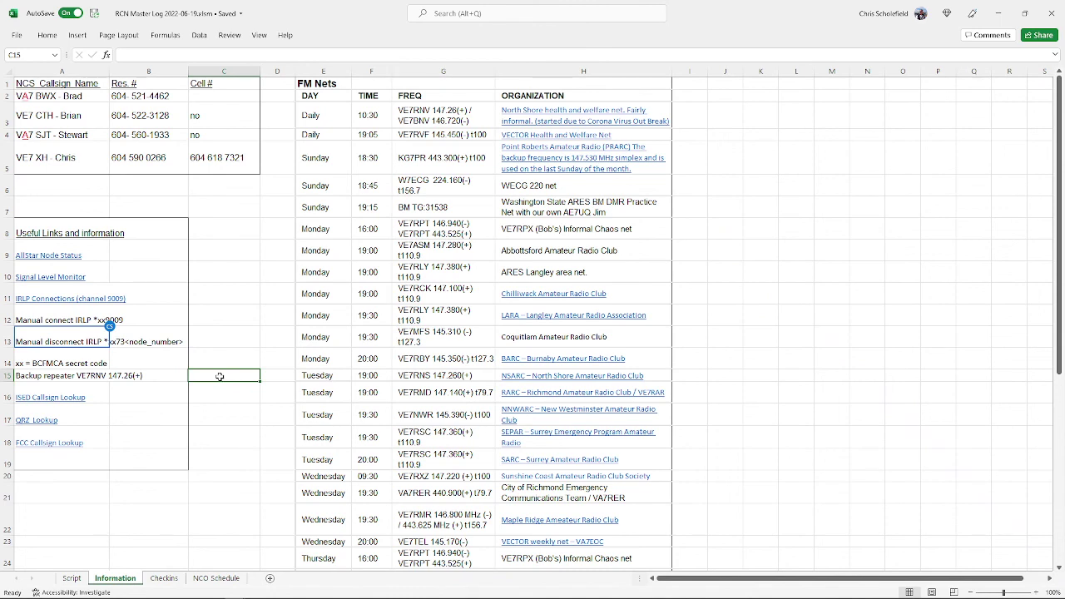
click(78, 377)
drag(77, 378, 133, 378)
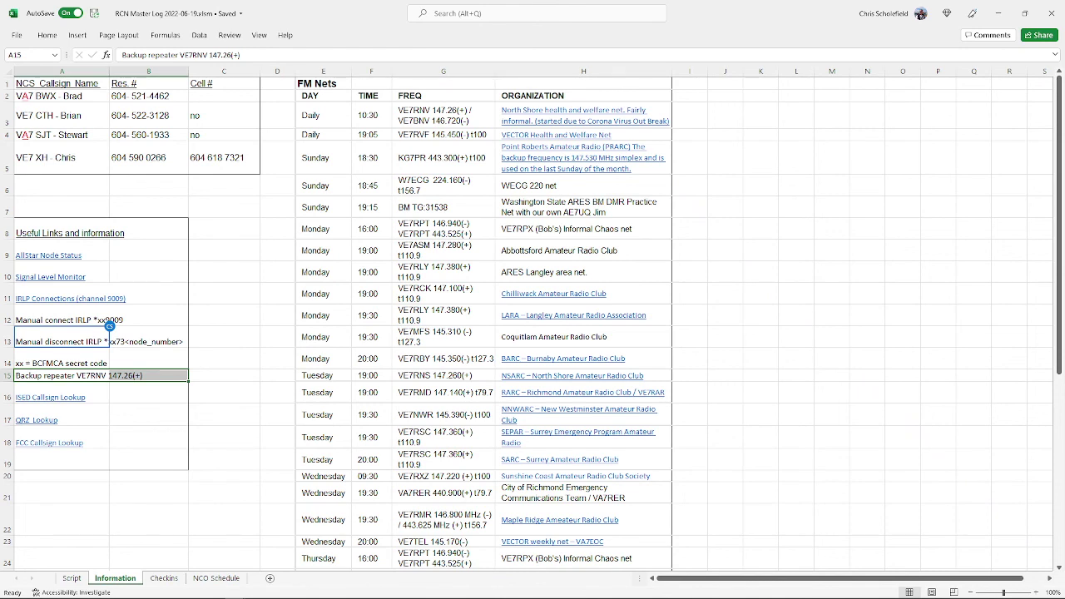
click(221, 456)
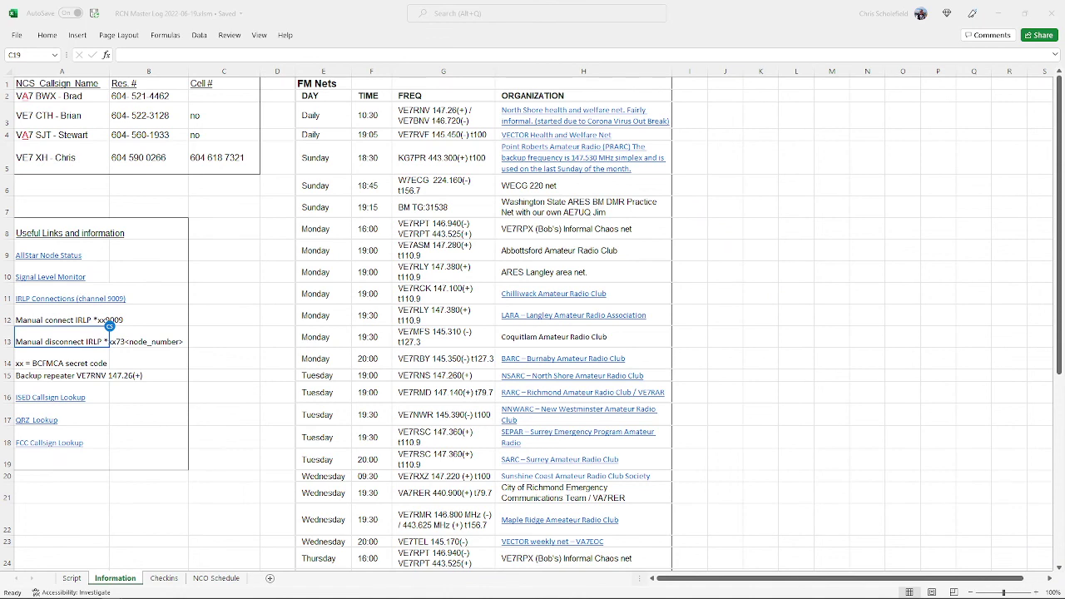
Return to the Checkins sheet and enter an X in the Sunday column for the CJB station in row 127.
click(163, 577)
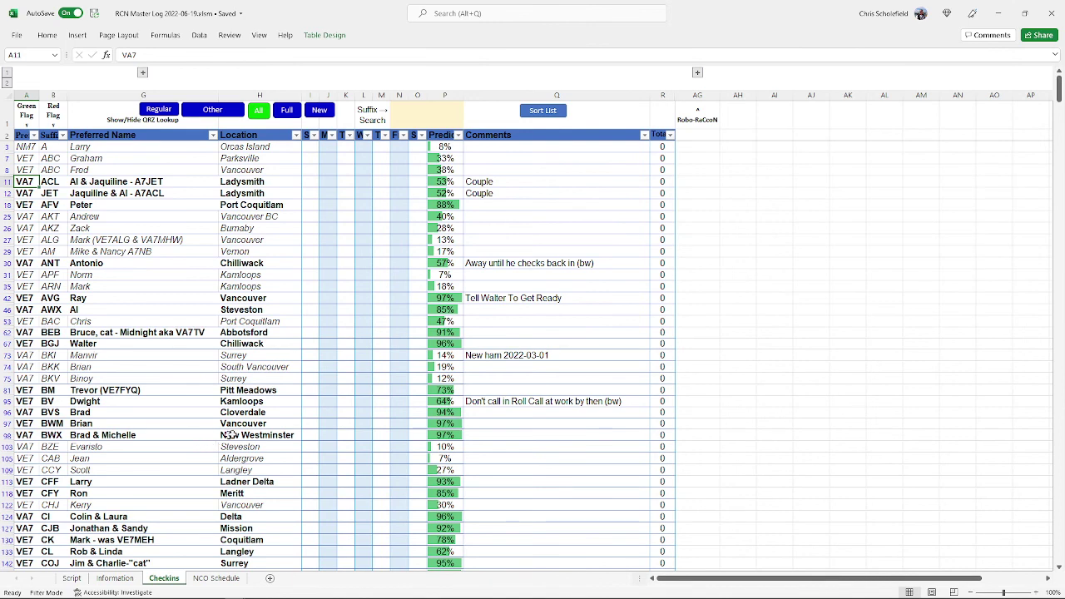
scroll(258, 426, down, 1)
scroll(258, 426, down, 1)
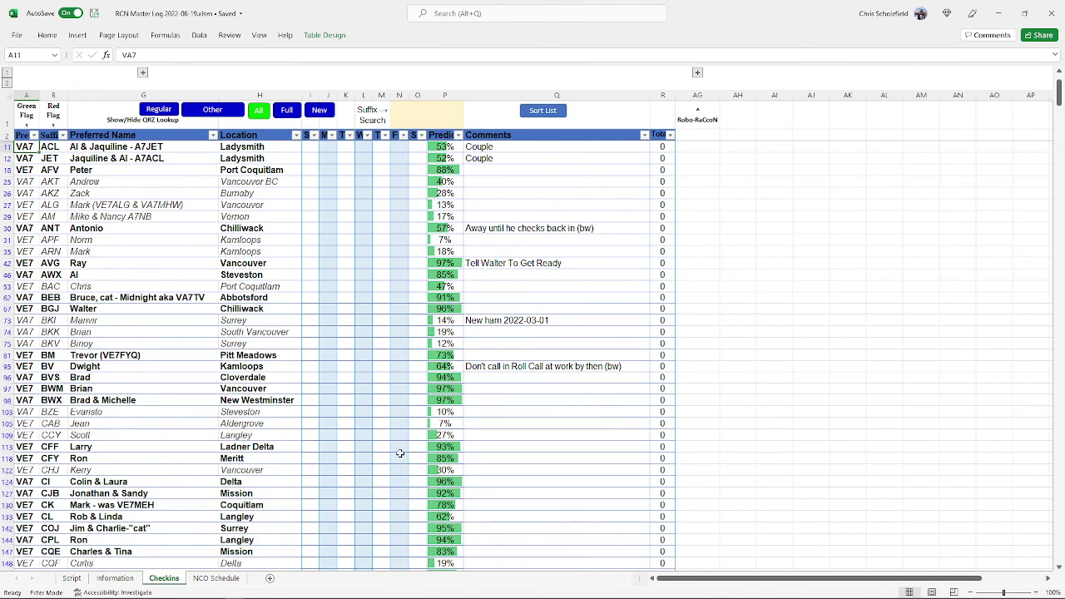
scroll(399, 452, down, 4)
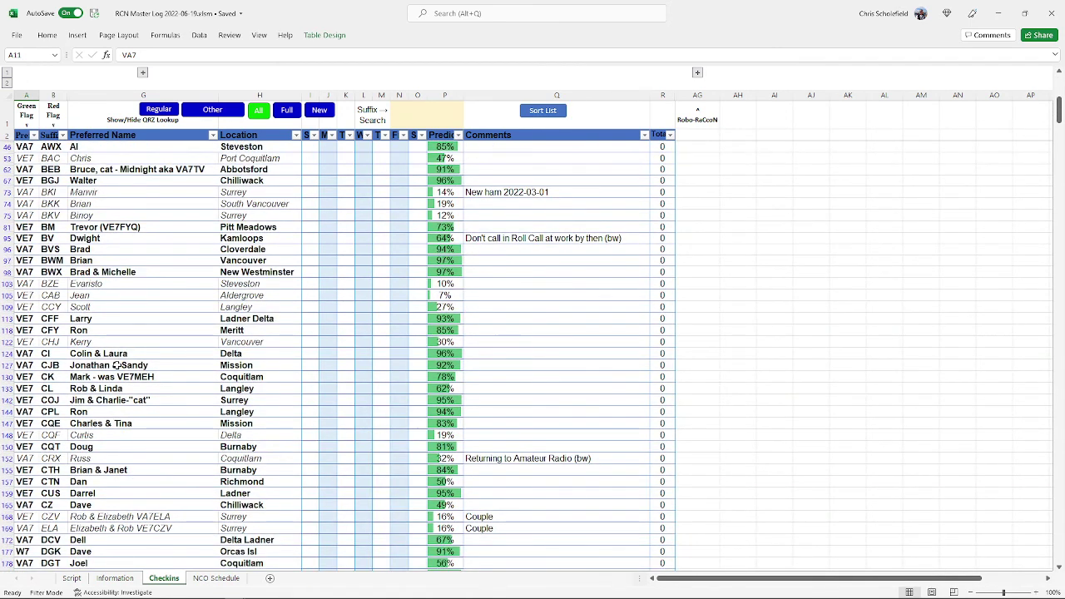
click(315, 367)
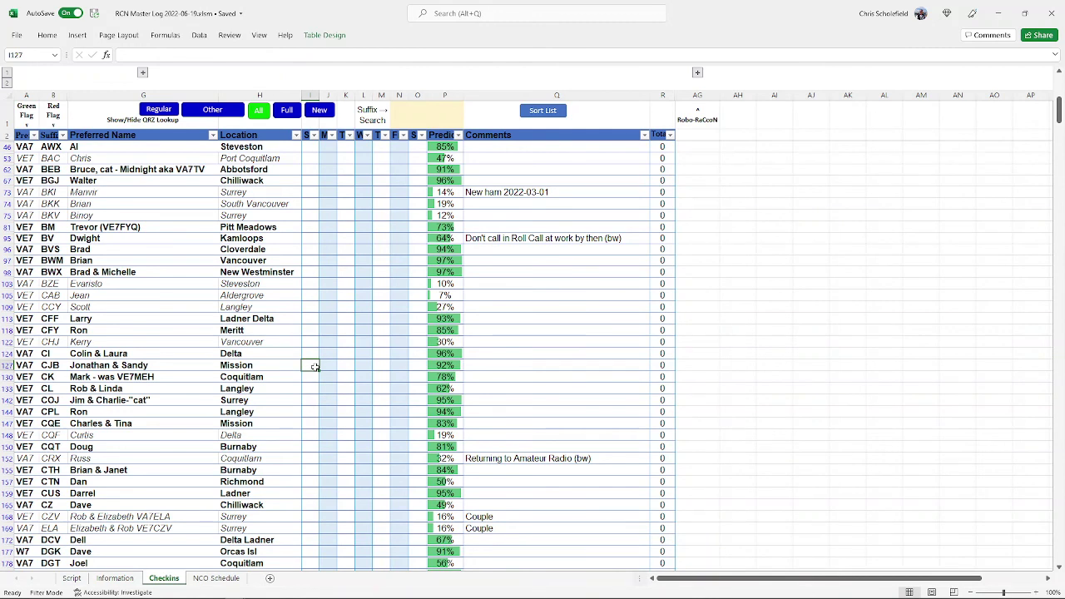
text(x)
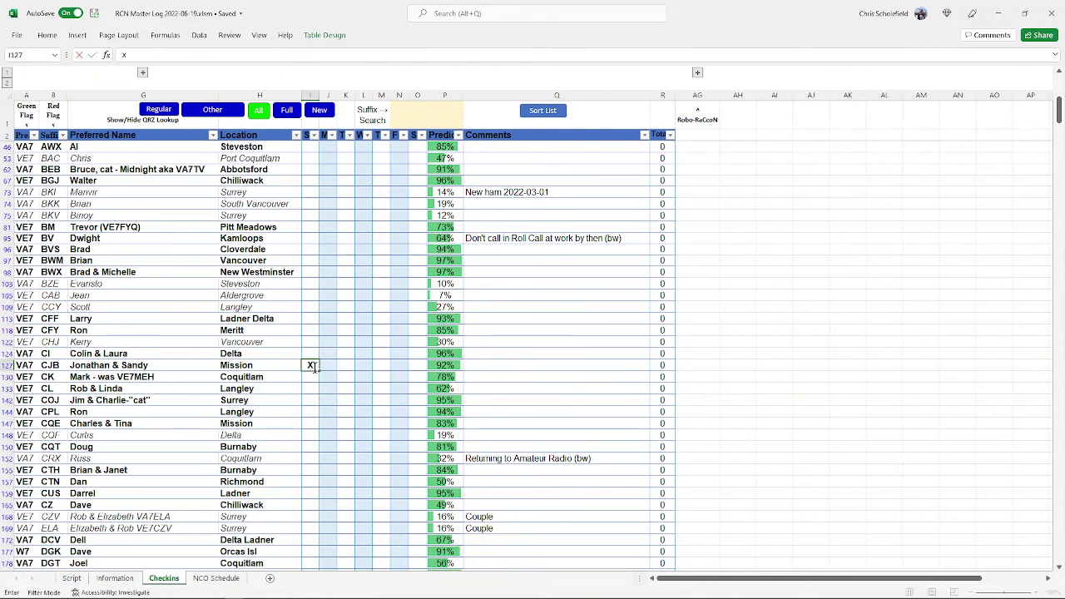
key(Return)
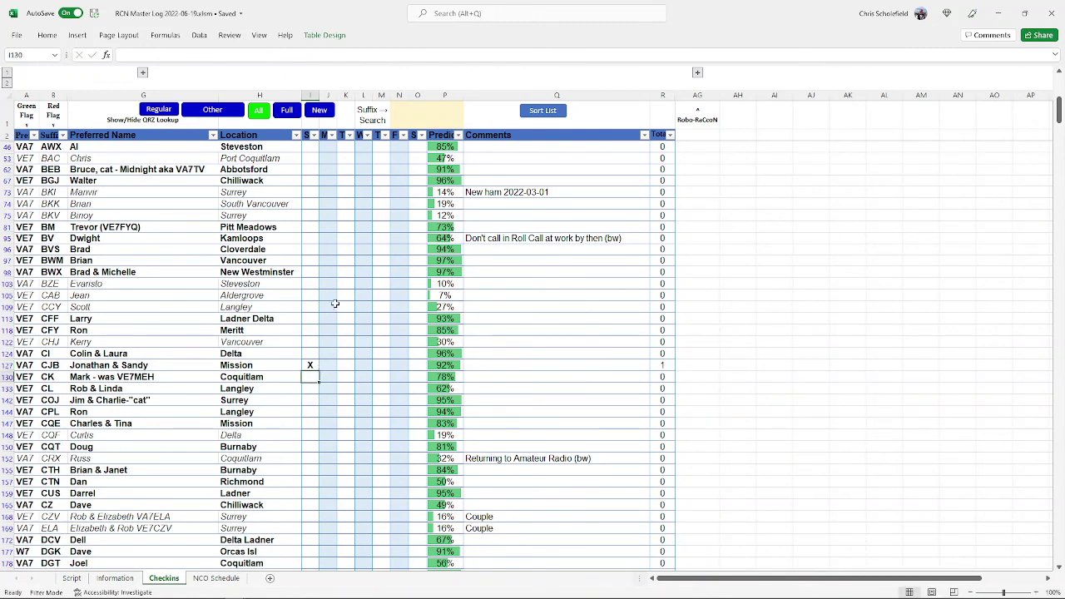
Step up and down through the Sunday check-in cells from the BKK station in row 74 to the BZE station in row 103.
click(314, 203)
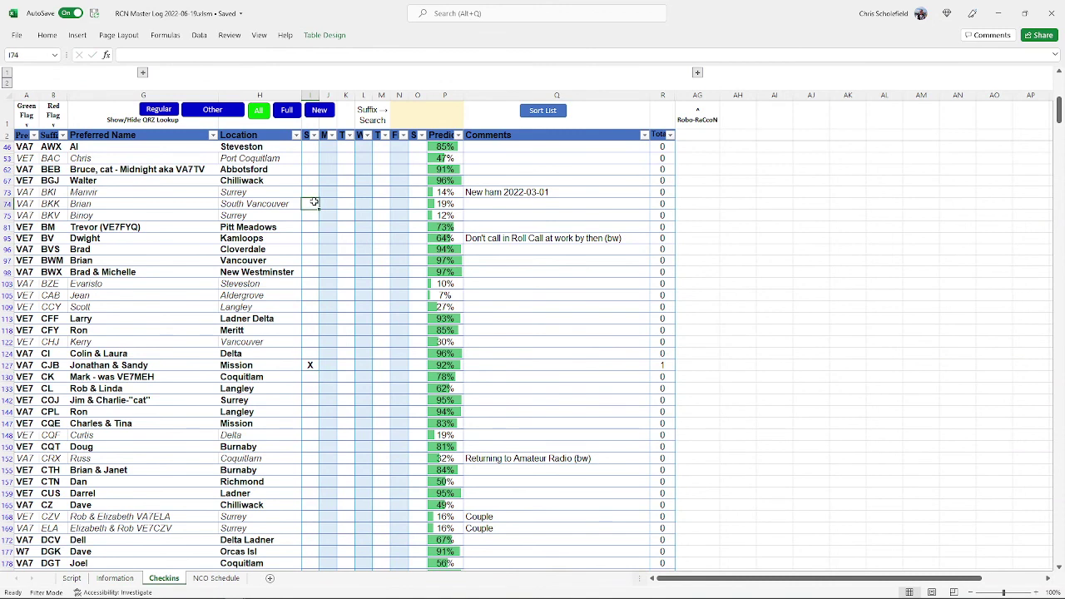
key(Down)
key(Down)
key(Down)
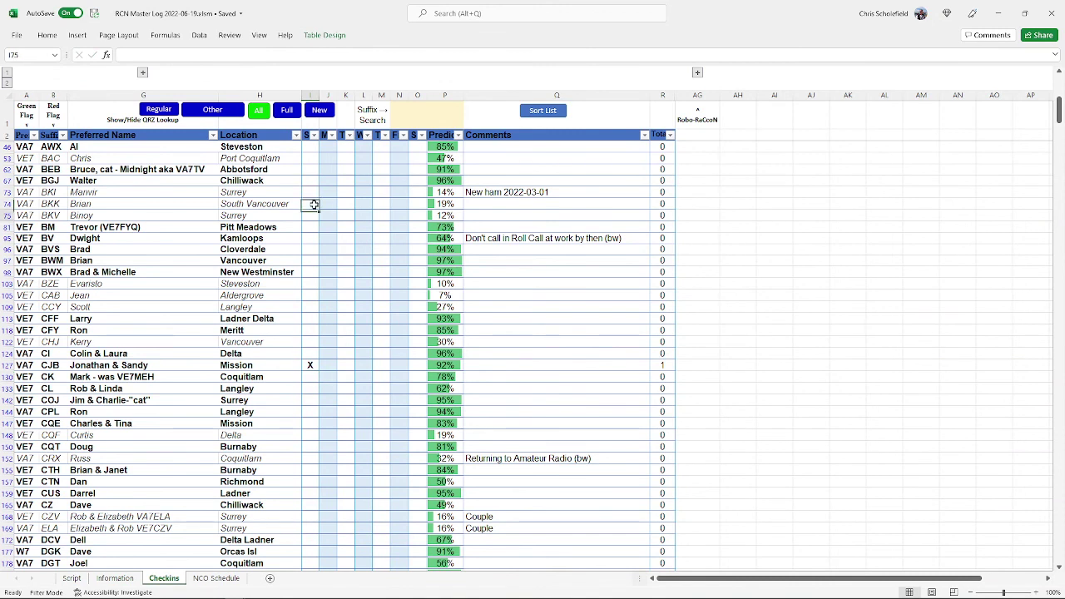
key(Down)
key(Down)
key(Down)
key(Down)
key(Down)
key(Up)
key(Up)
key(Up)
key(Up)
key(Up)
key(Up)
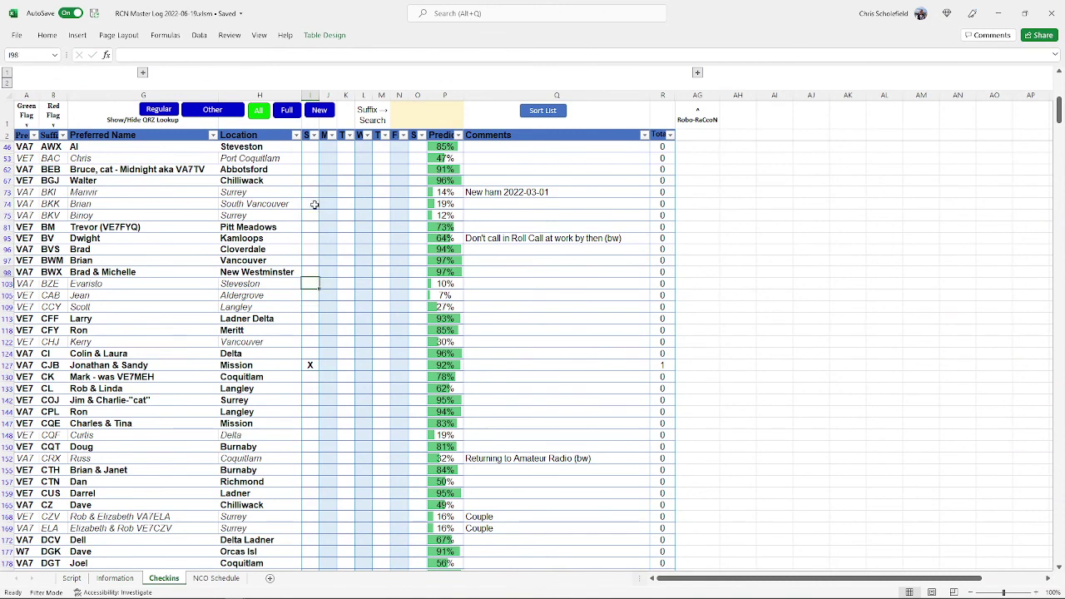
key(Up)
key(Up)
key(Up)
key(Down)
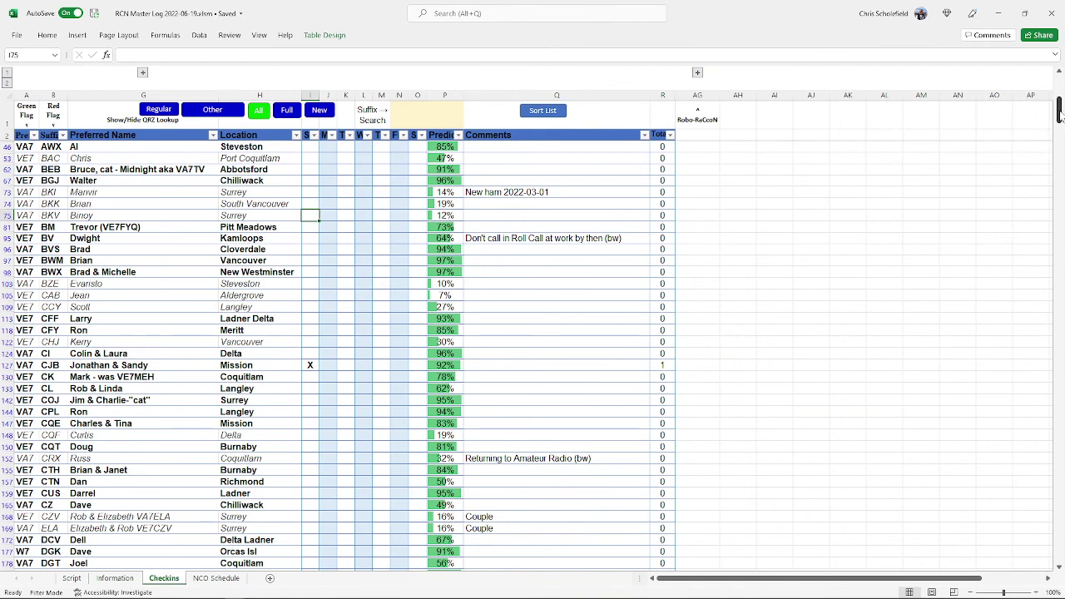
Delete the X from the CJB station's Sunday check-in cell in row 127.
scroll(1061, 136, down, 1)
drag(1061, 136, 1036, 374)
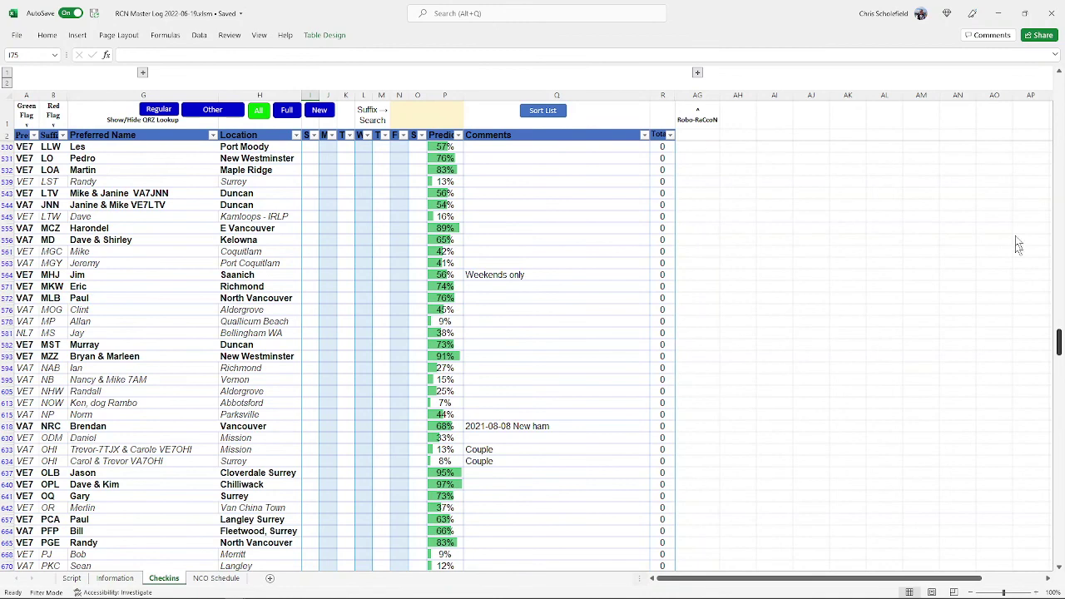
click(1059, 84)
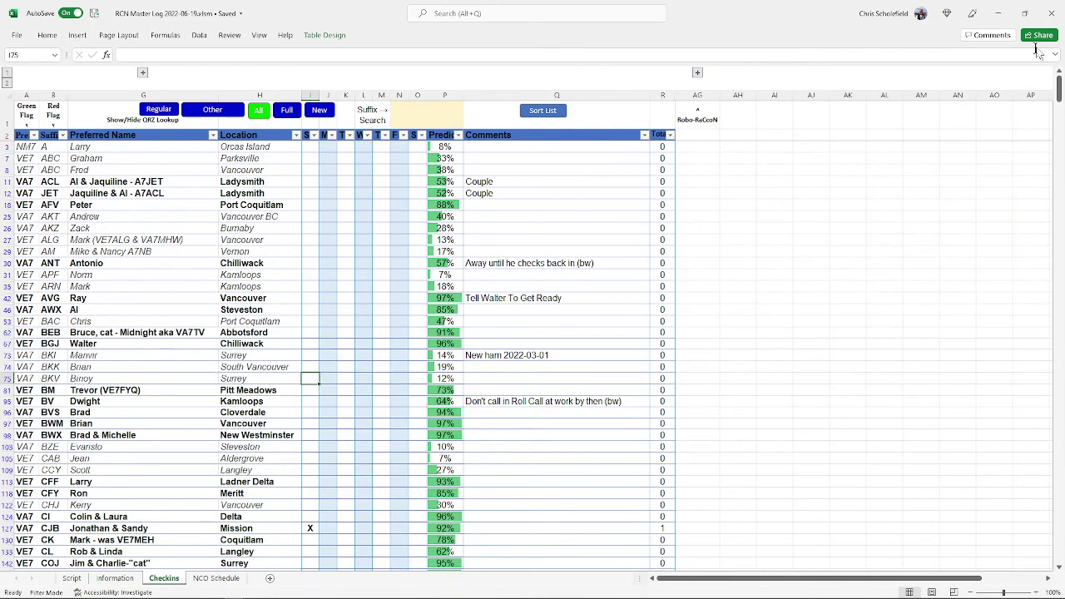
click(313, 529)
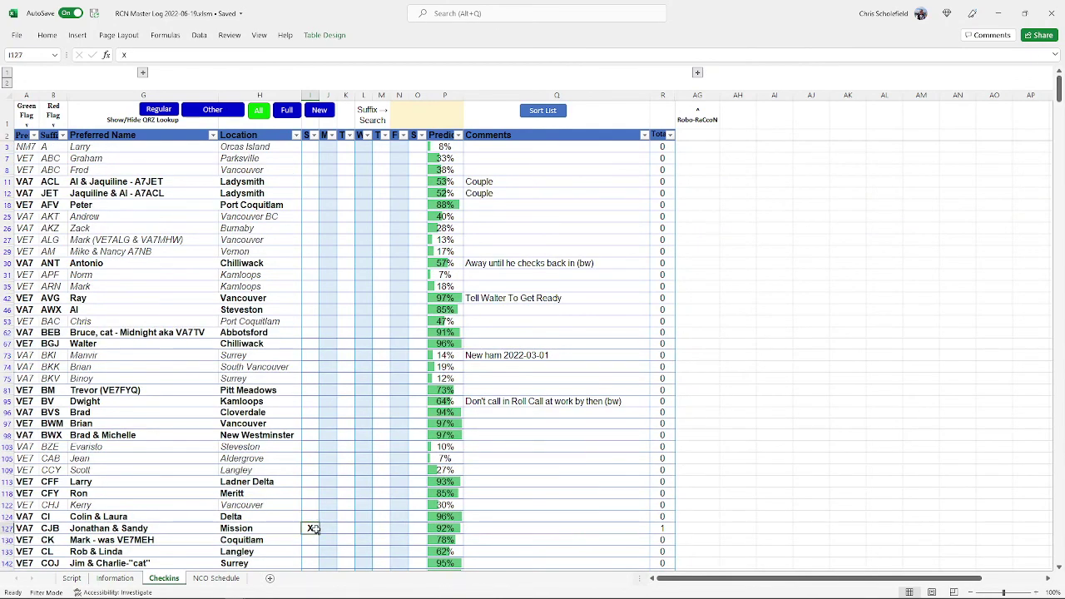
key(Delete)
Use the suffix search to filter the check-in list for xh.
click(412, 118)
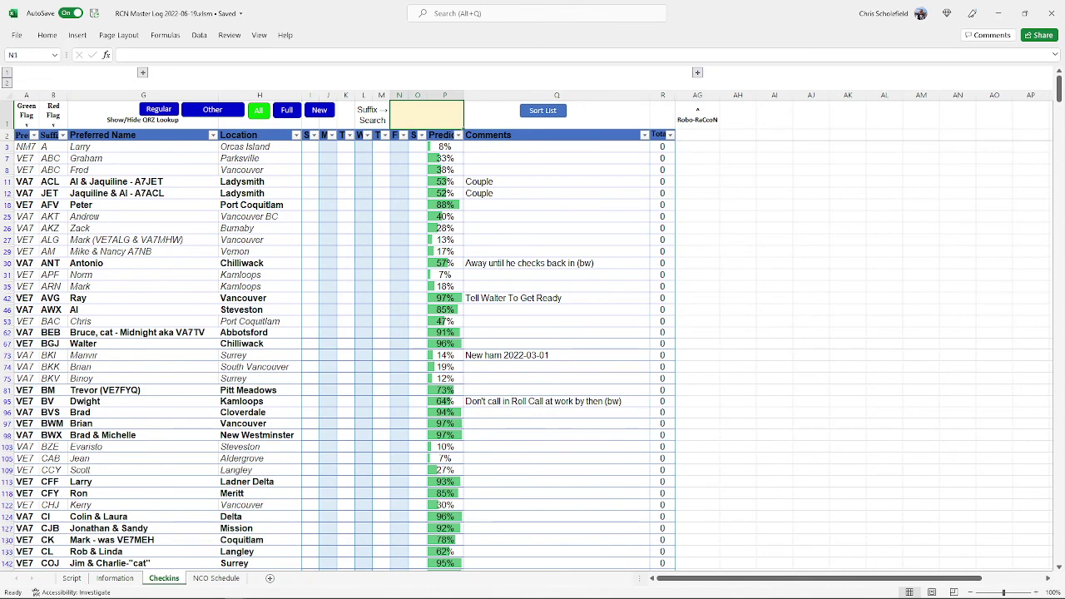
text(xh)
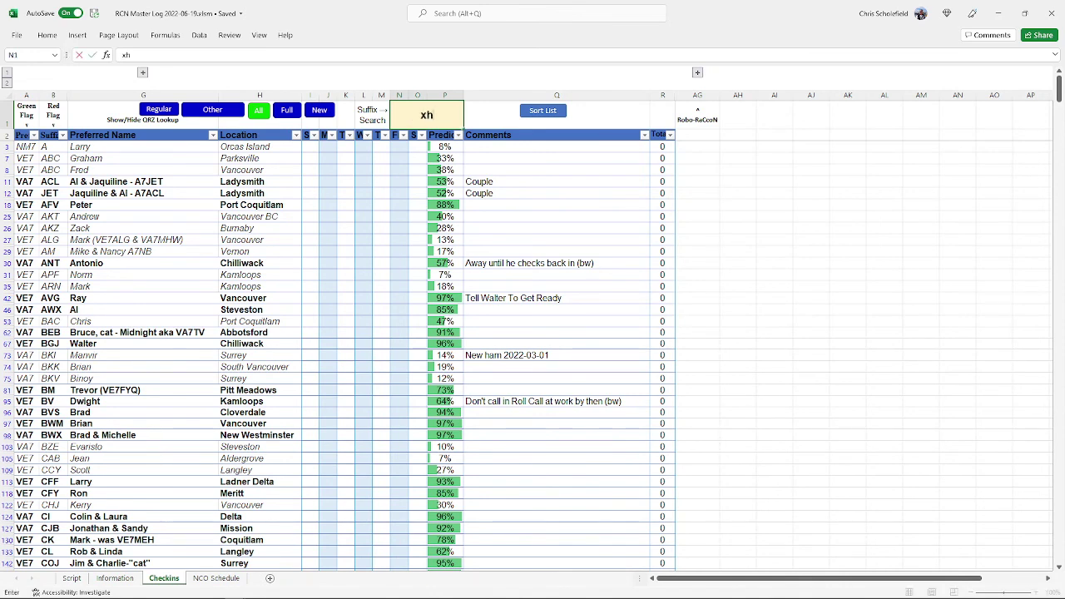
key(Return)
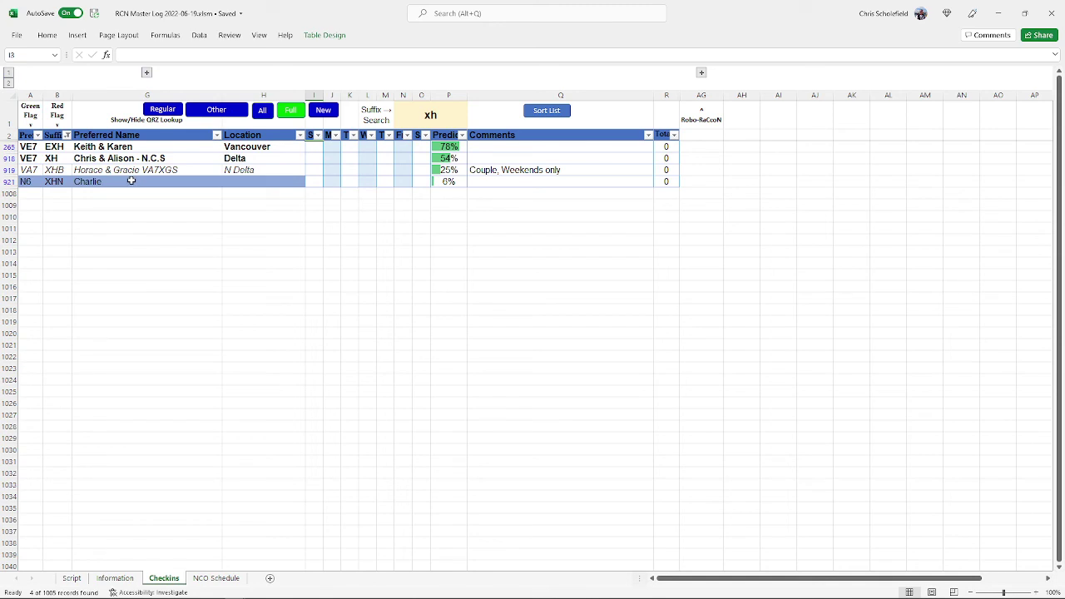
Search the suffixes with the wildcard pattern X?B, and restore the All list.
click(430, 115)
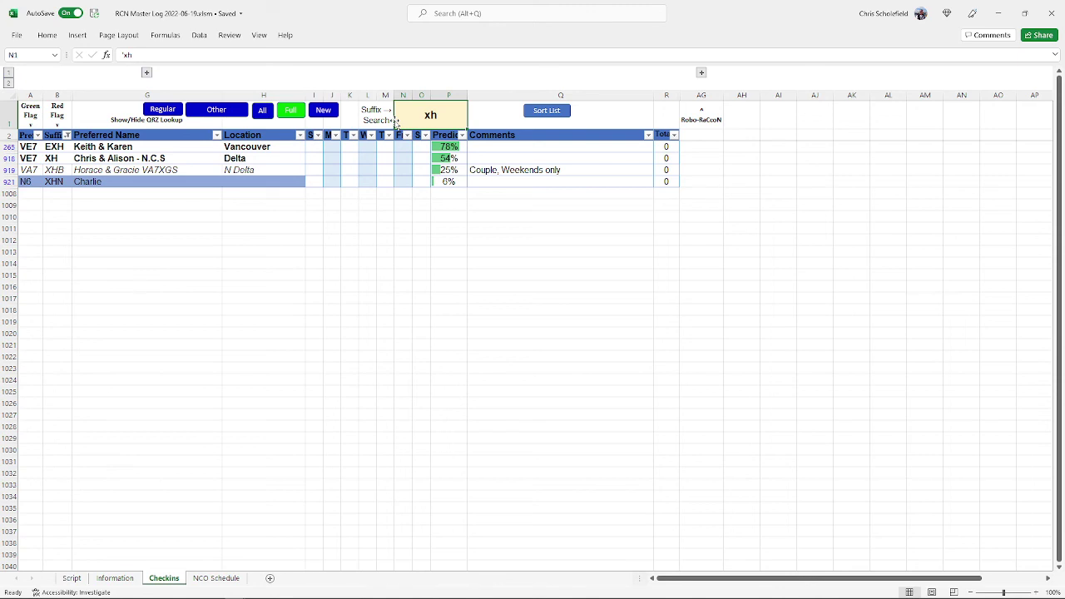
text(X)
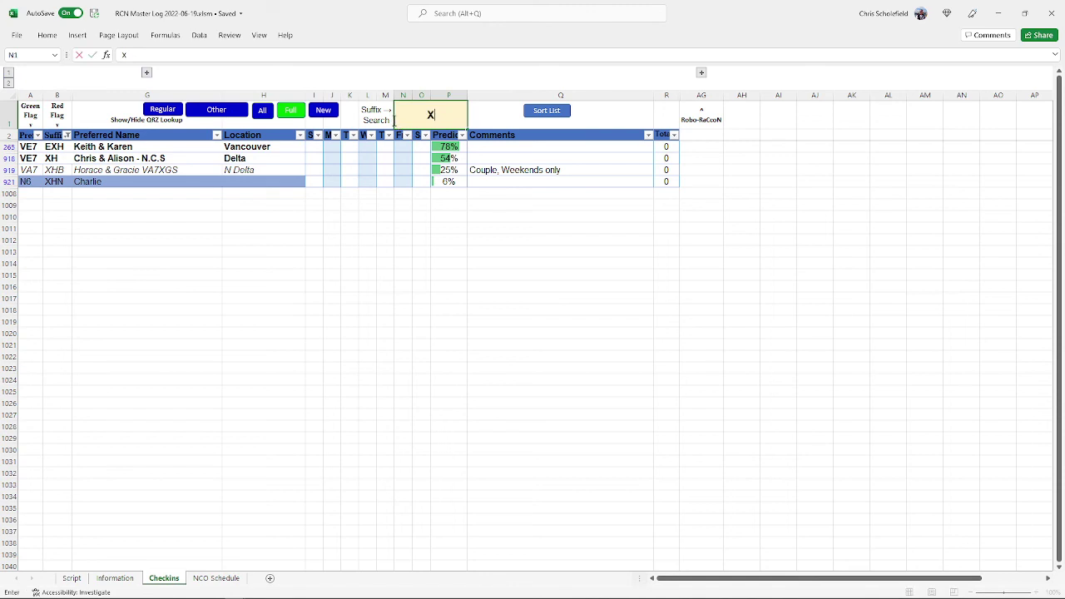
text(?B)
key(Return)
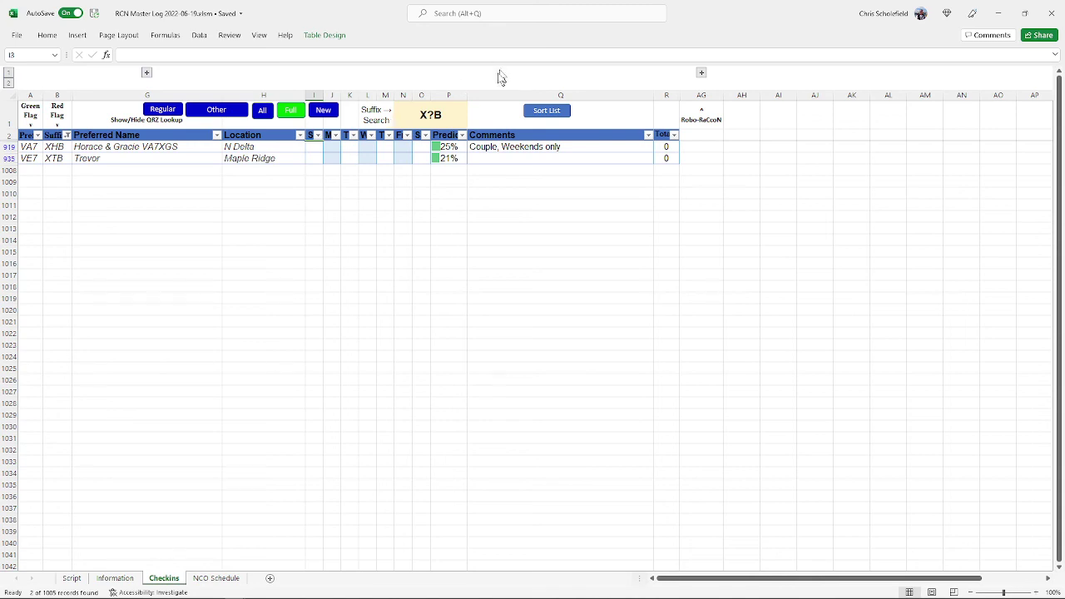
click(260, 112)
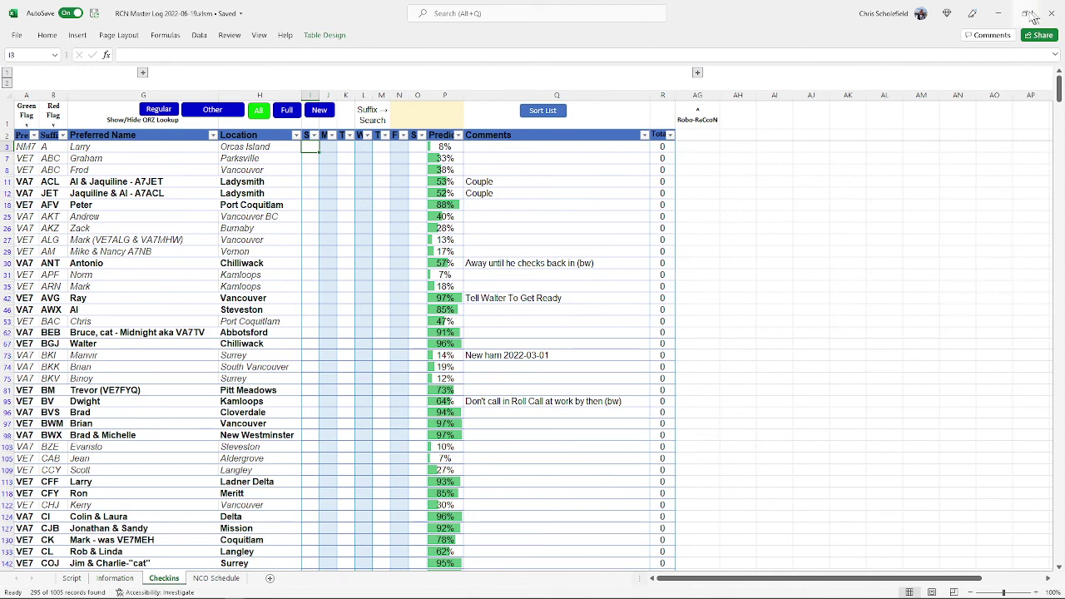
Switch to OneDrive in the browser, open RCN Master Log 2022-06-19 from the Musical Chairs folder and maximize the window.
click(1007, 13)
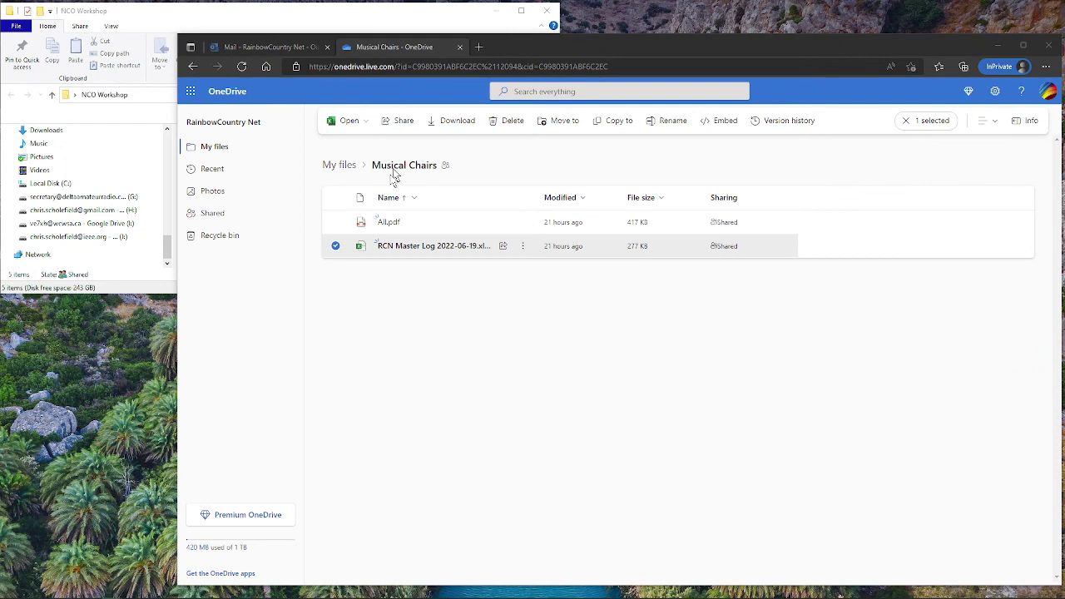
click(419, 247)
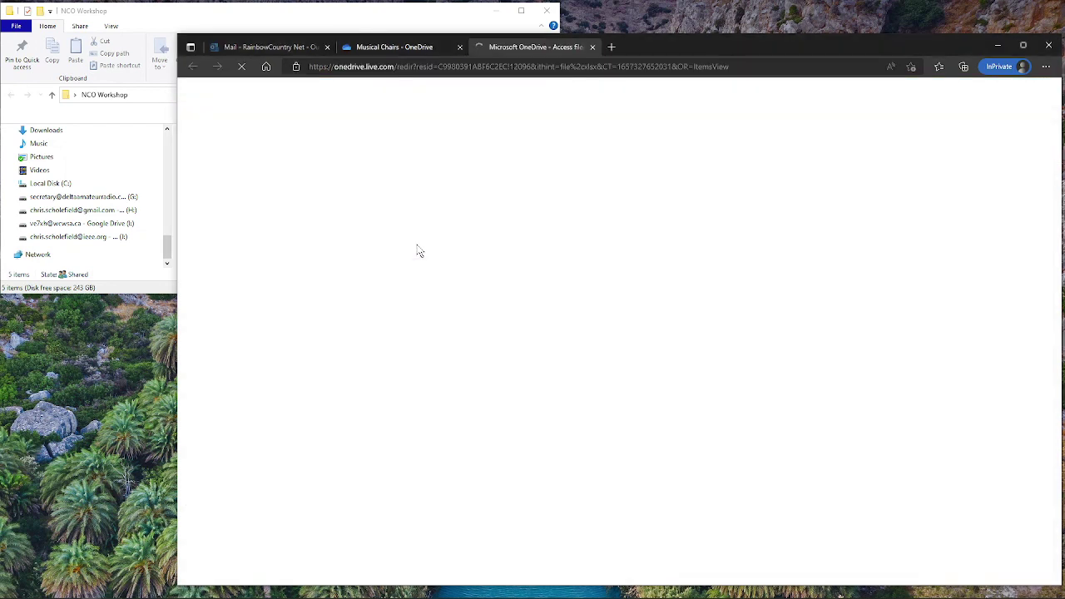
drag(687, 52, 575, 3)
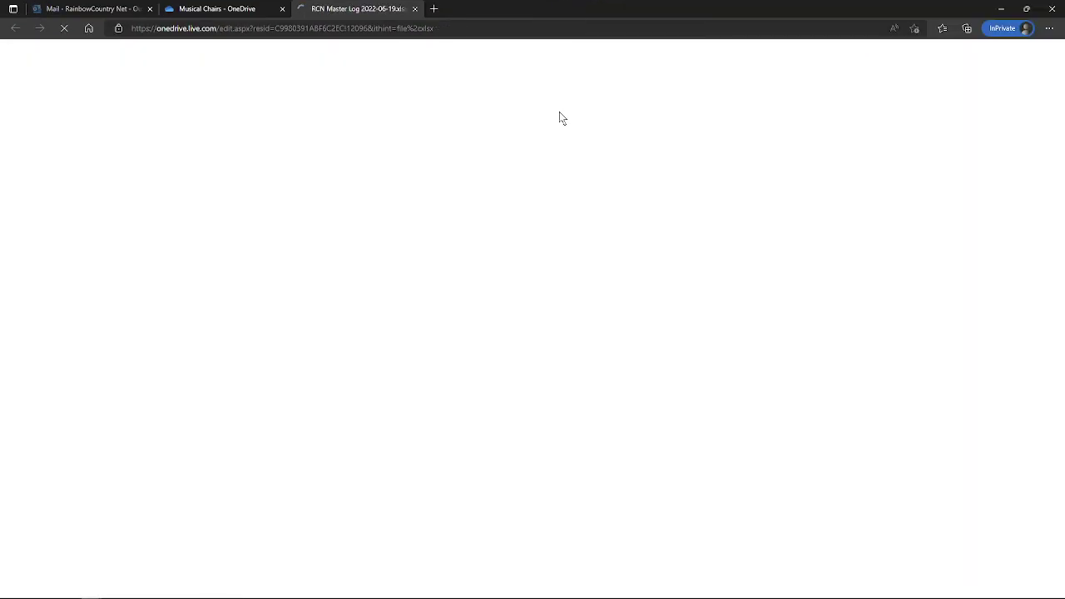